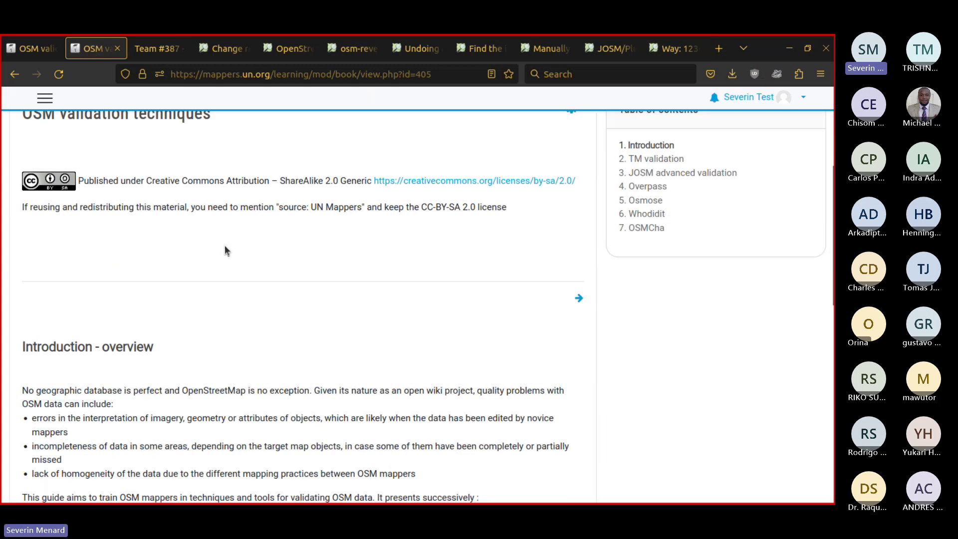
# Switch to the OSM validation workflows guide and open its Waterways chapter.
pyautogui.scroll(2, 225, 250)
pyautogui.hotkey('ctrl', 'pageup')
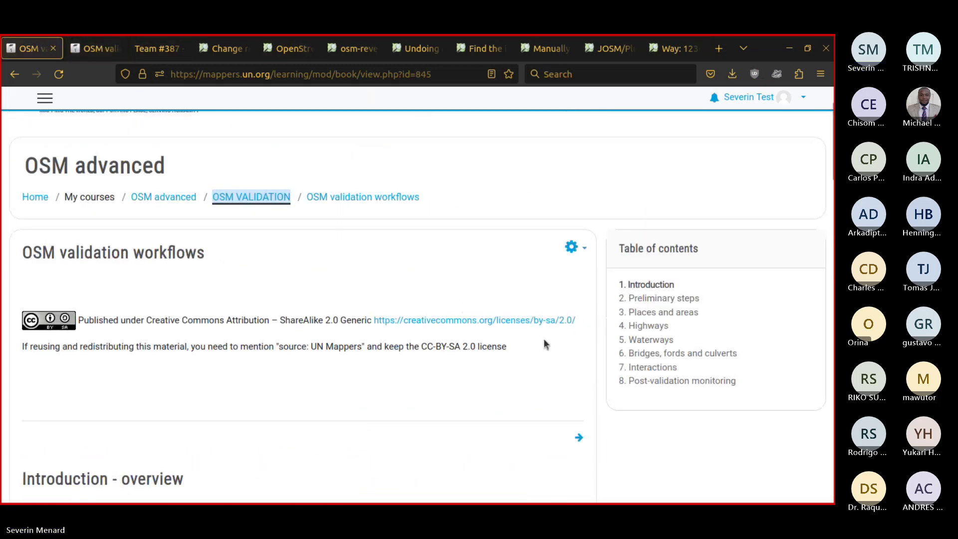
pyautogui.click(651, 341)
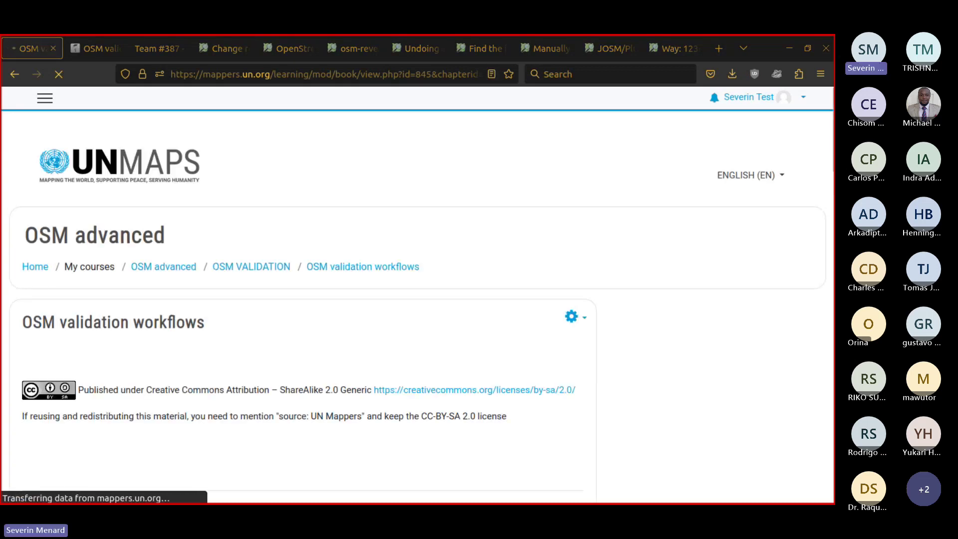
pyautogui.scroll(-5, 464, 259)
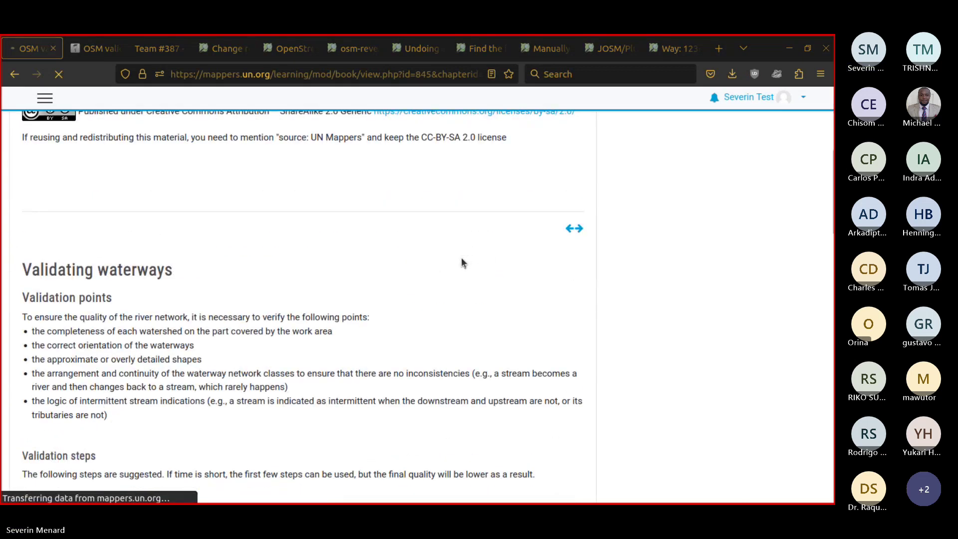
# Check the UN Mappers Validation Trainees team page and open the Tasking Manager's UN Mappers project list in a new browser tab.
pyautogui.click(157, 52)
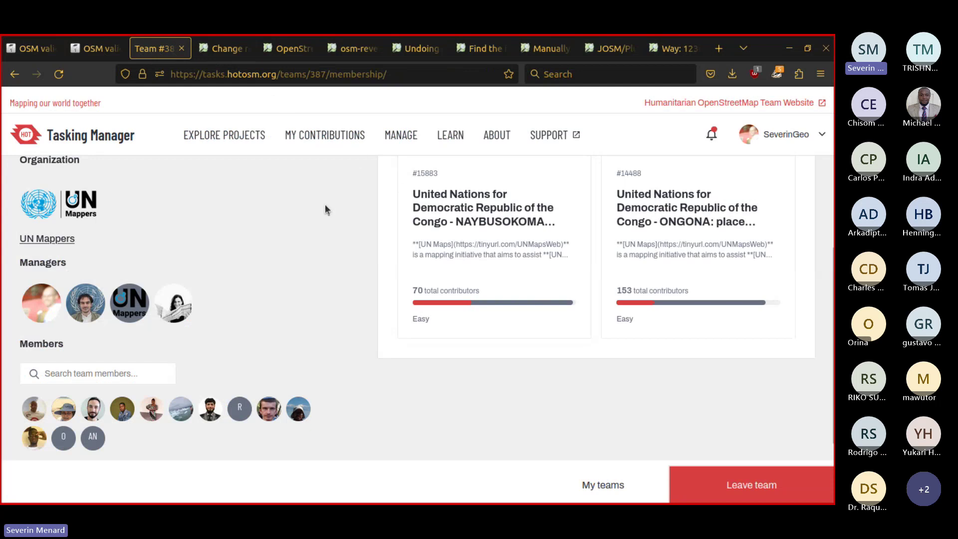
pyautogui.scroll(3, 325, 205)
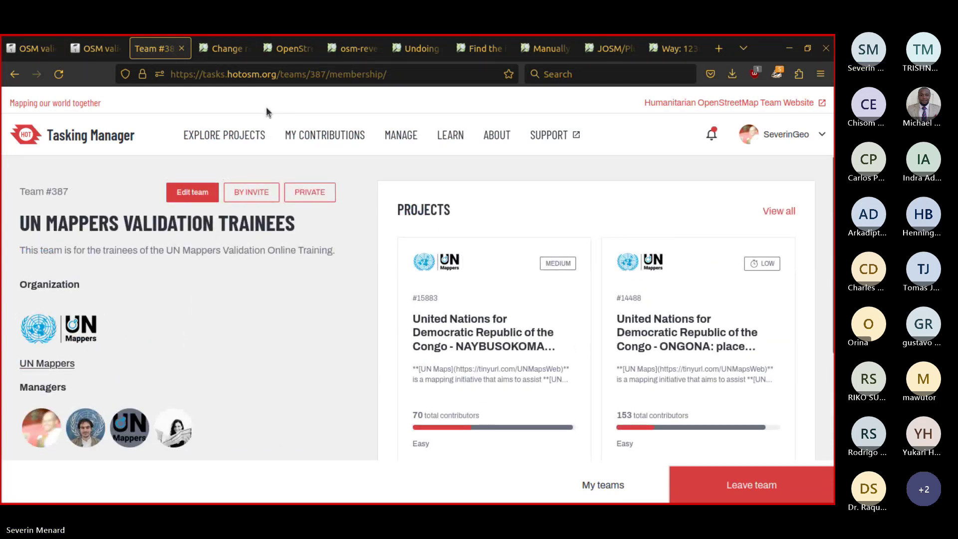
pyautogui.click(717, 49)
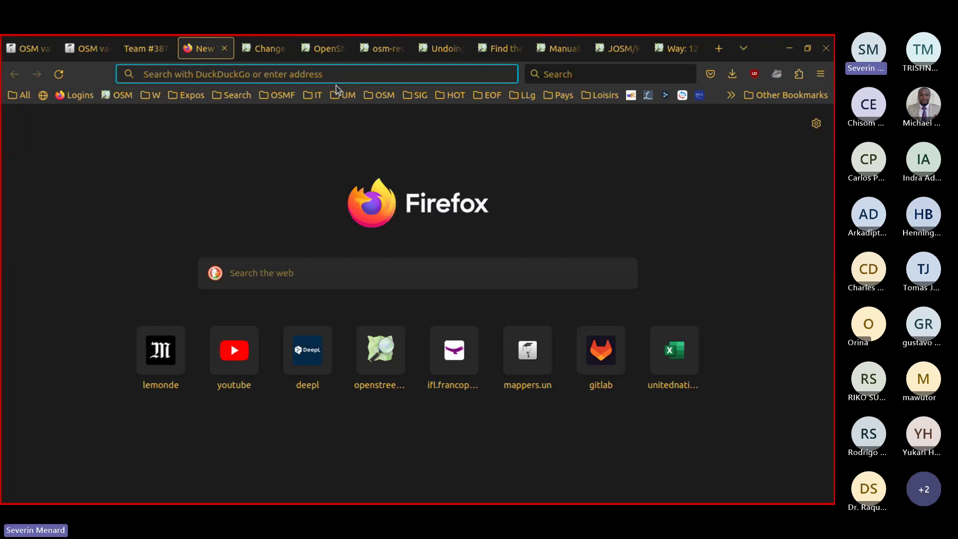
pyautogui.write('mappers.un.org/')
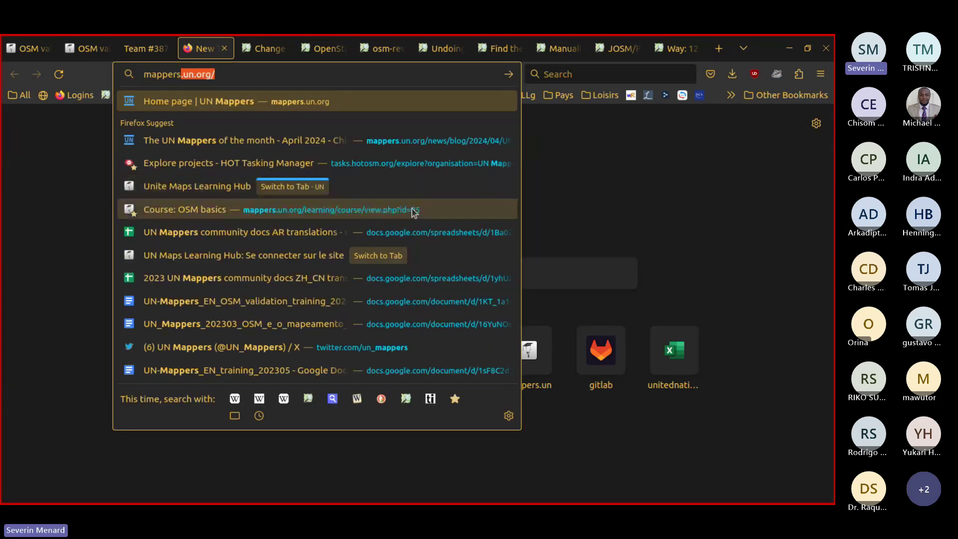
pyautogui.click(467, 164)
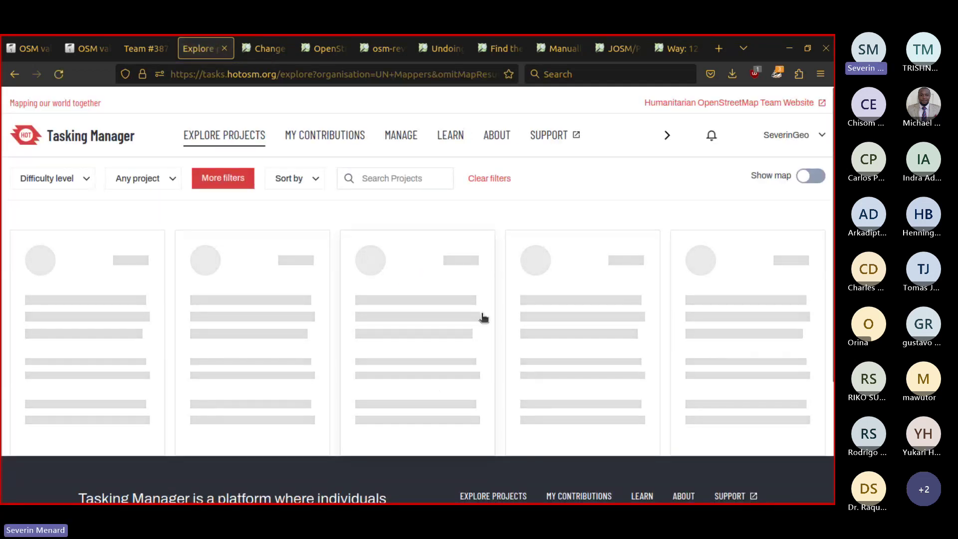
pyautogui.scroll(-2, 491, 300)
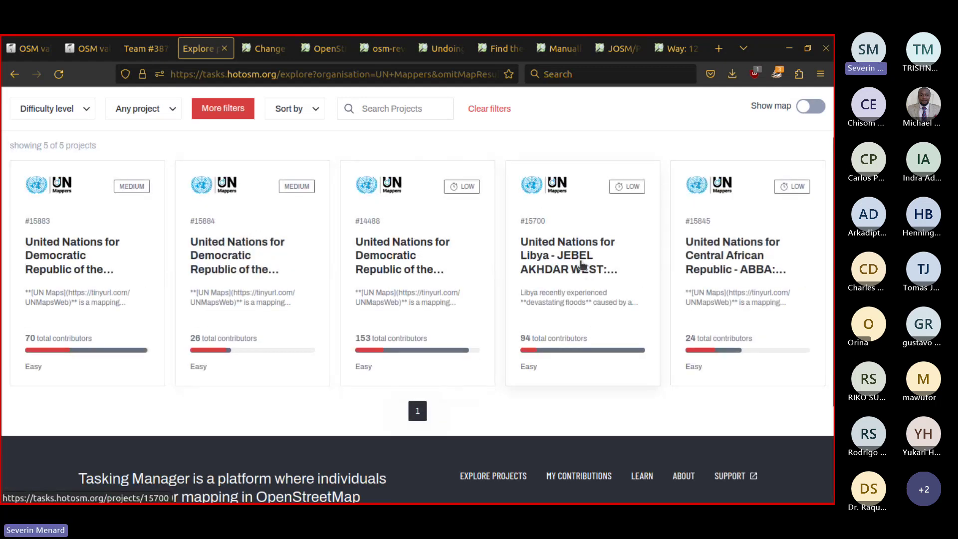
# Open the Libya JEBEL AKHDAR WEST waterways project, #15700, for editing.
pyautogui.click(581, 273)
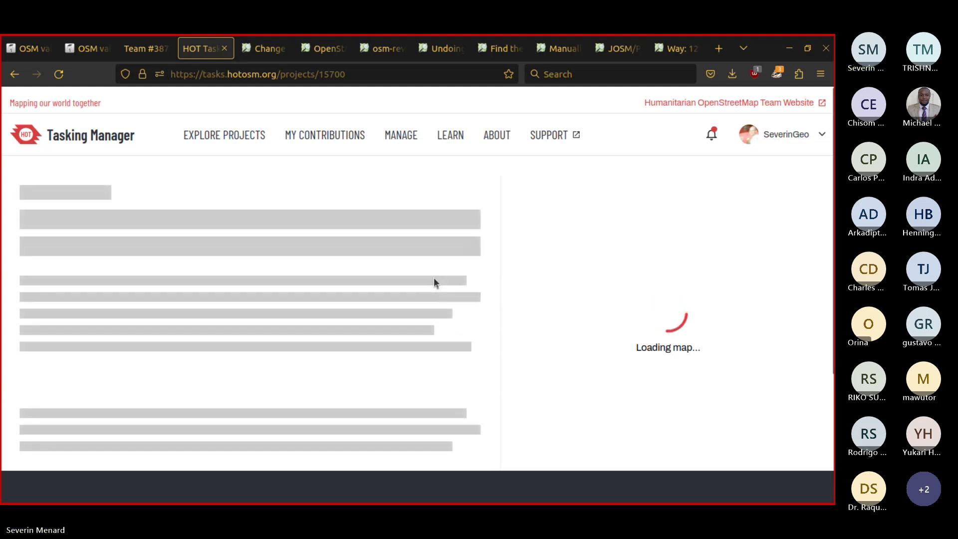
pyautogui.scroll(-3, 434, 279)
pyautogui.scroll(3, 435, 280)
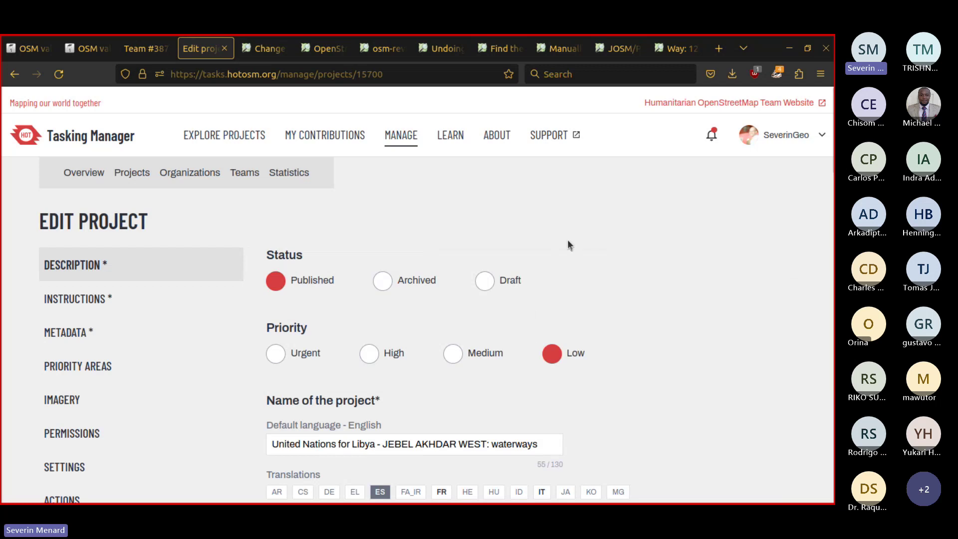
# Open the project's permission settings at the section for assigning teams.
pyautogui.scroll(-2, 569, 239)
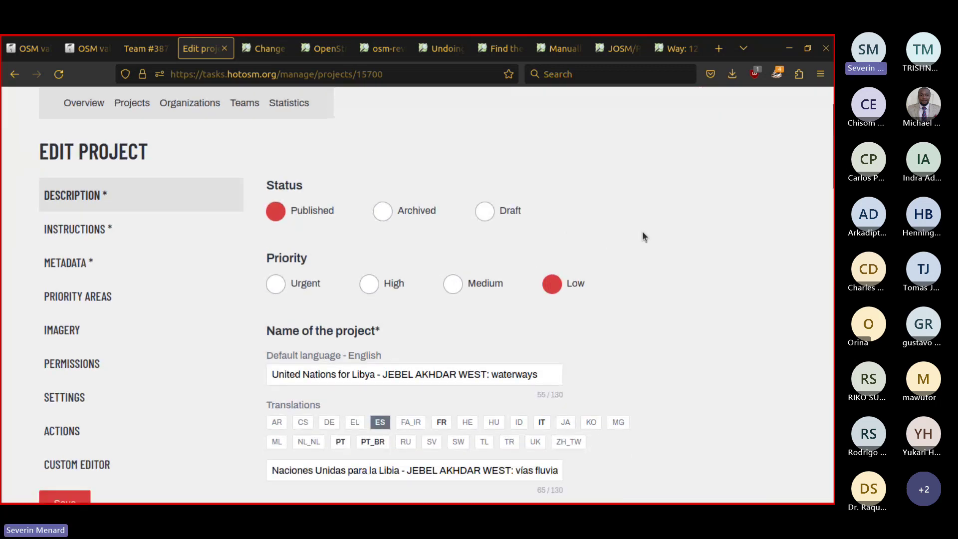
pyautogui.scroll(2, 642, 232)
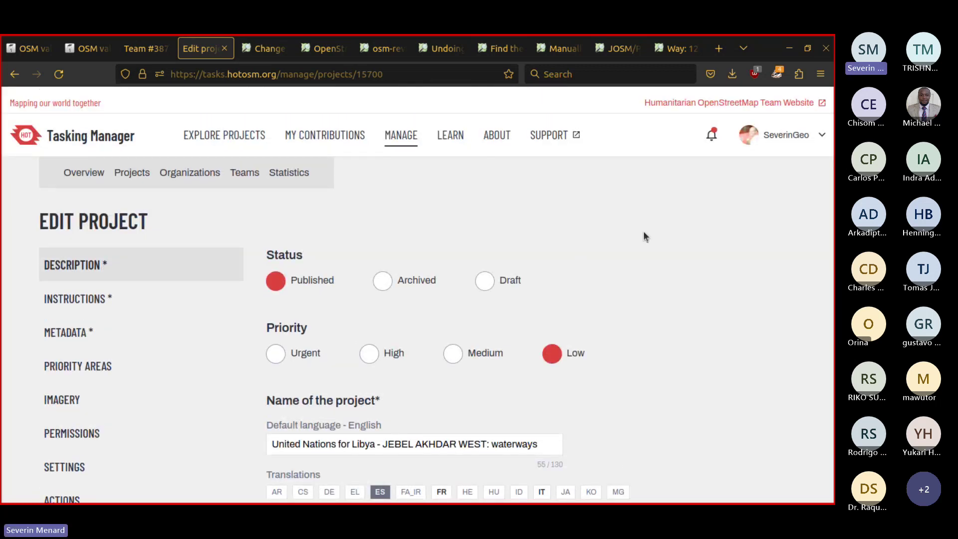
pyautogui.scroll(-4, 622, 252)
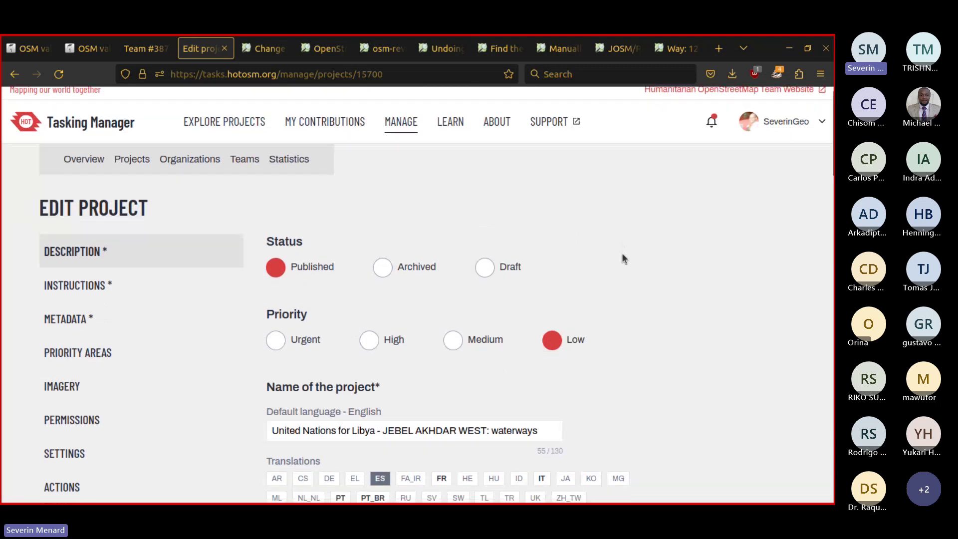
pyautogui.scroll(-1, 621, 260)
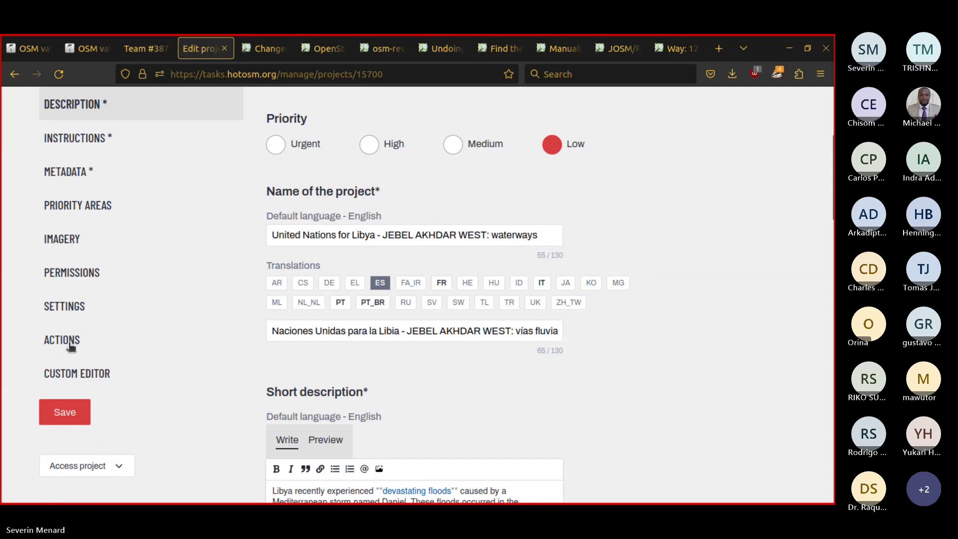
pyautogui.click(82, 276)
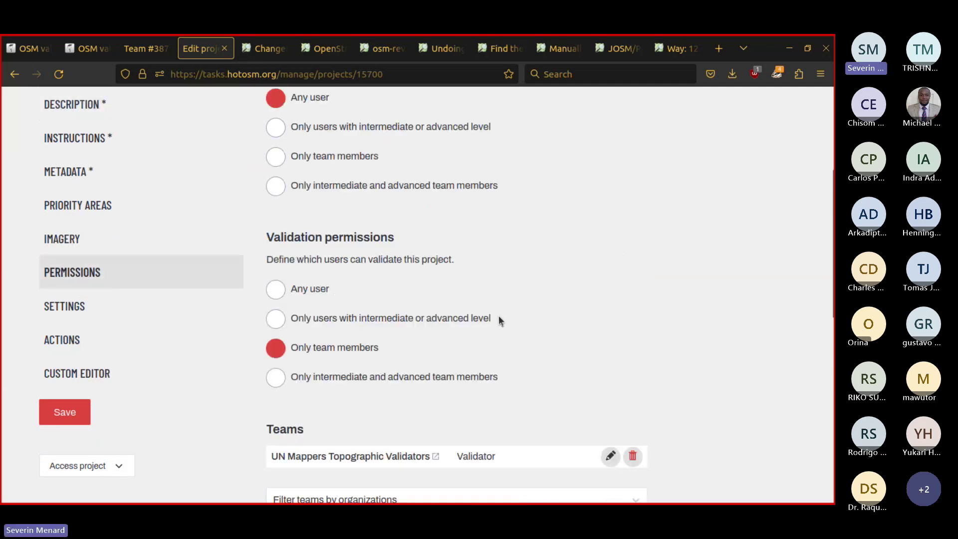
pyautogui.scroll(-6, 500, 320)
pyautogui.scroll(2, 458, 299)
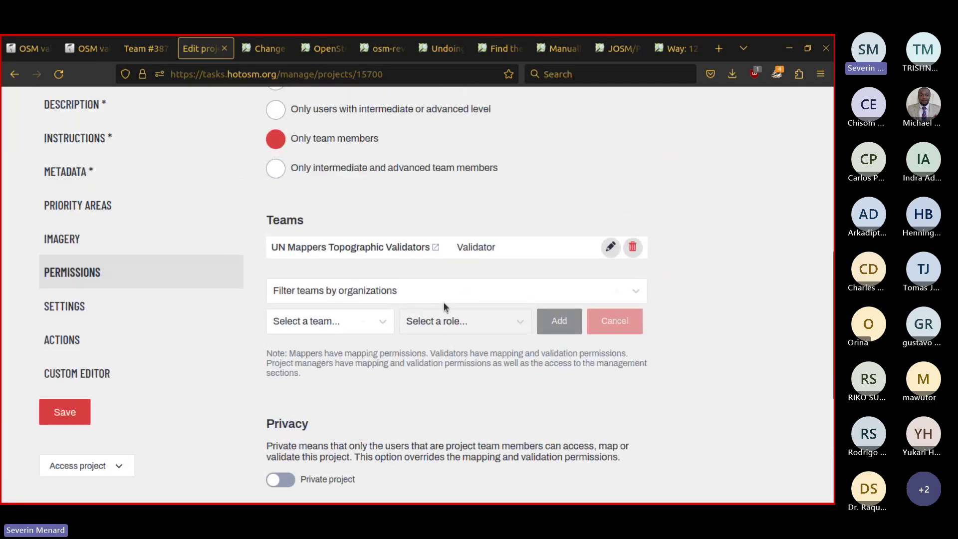
# Try to filter the project's available teams by the UN Mappers organization.
pyautogui.click(373, 294)
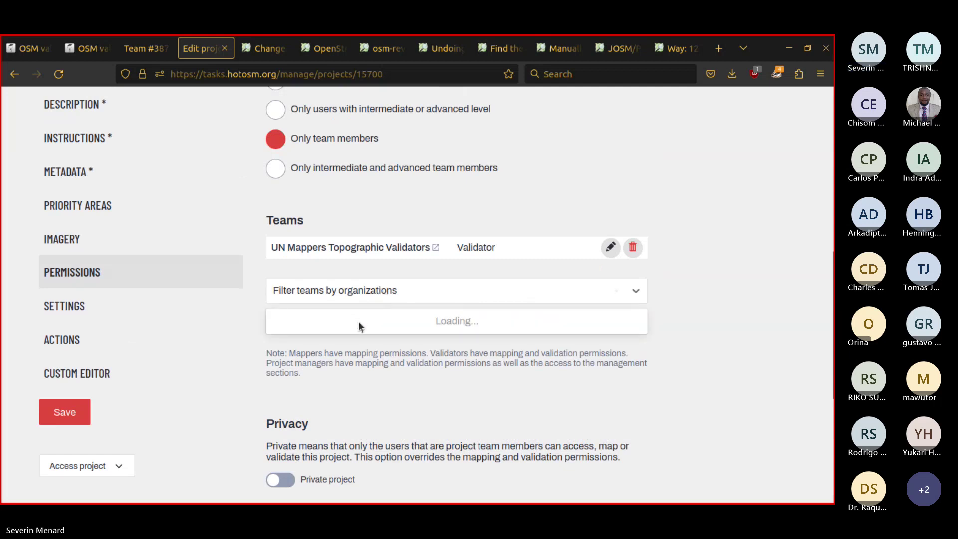
pyautogui.write('un')
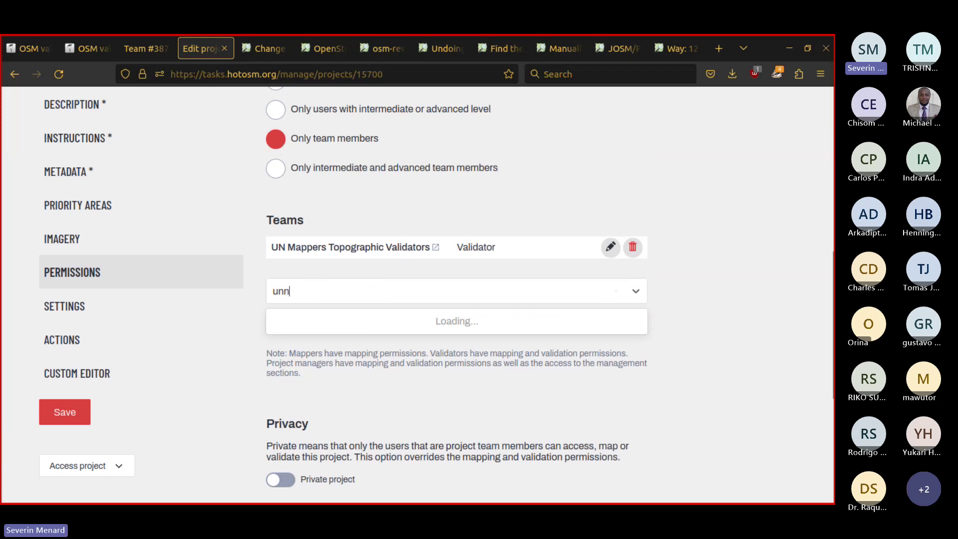
pyautogui.write(' ma')
pyautogui.click(539, 402)
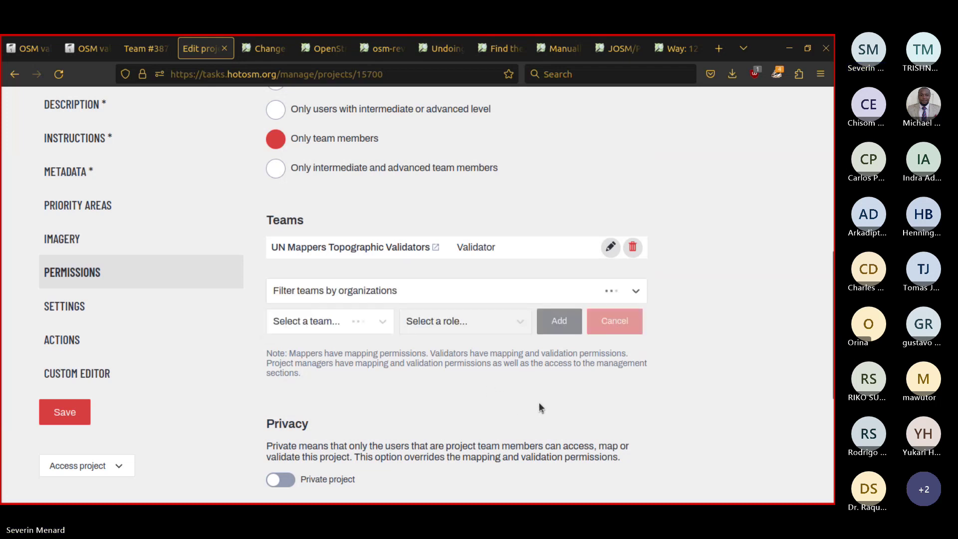
# Try to find the UN Mappers validation trainees team in the project's team selection, checking its name on the team page.
pyautogui.click(361, 321)
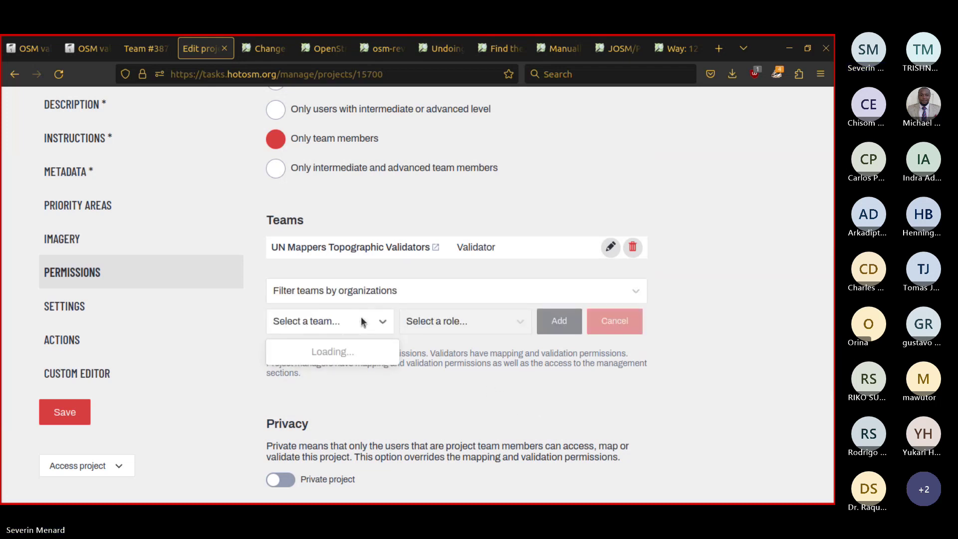
pyautogui.write('UN M')
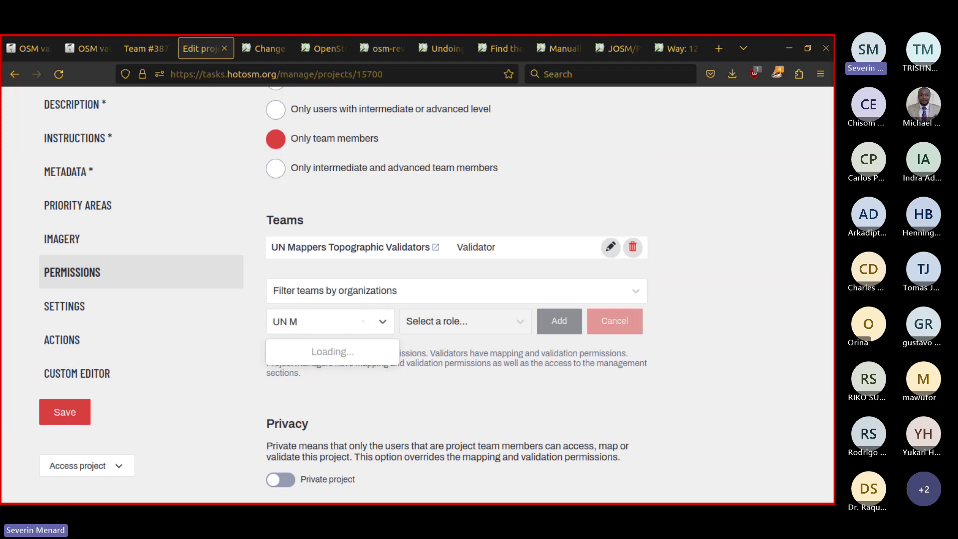
pyautogui.write('appers')
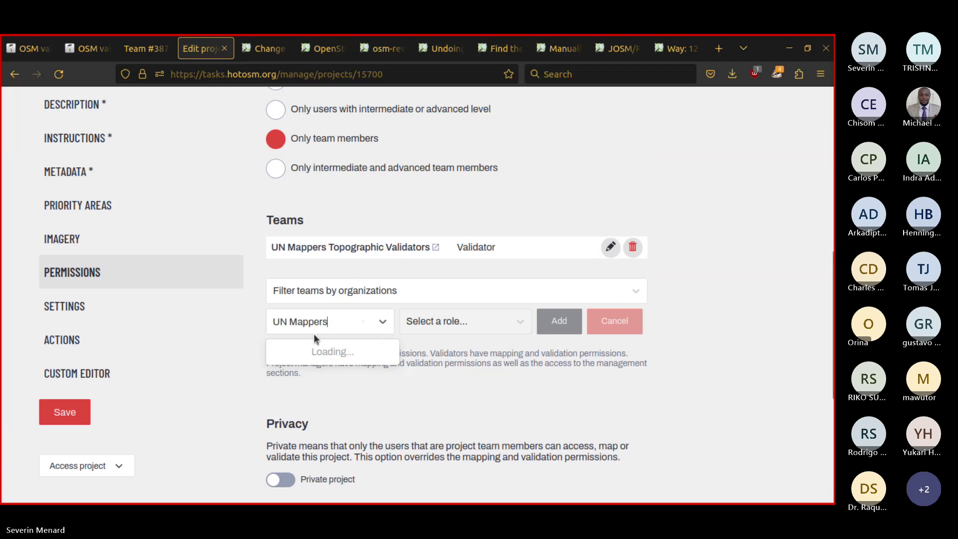
pyautogui.click(349, 325)
pyautogui.click(347, 328)
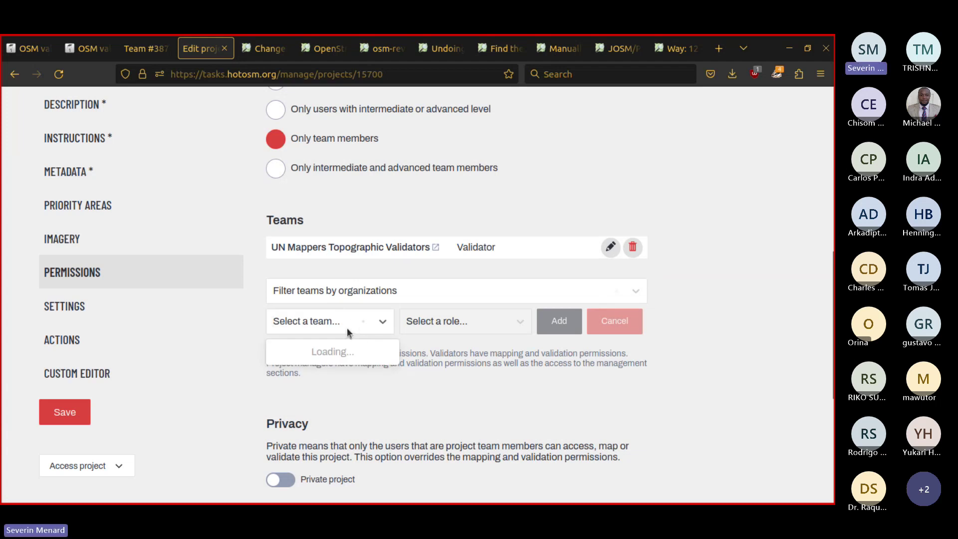
pyautogui.write('UN Mappers')
pyautogui.click(147, 49)
pyautogui.click(202, 48)
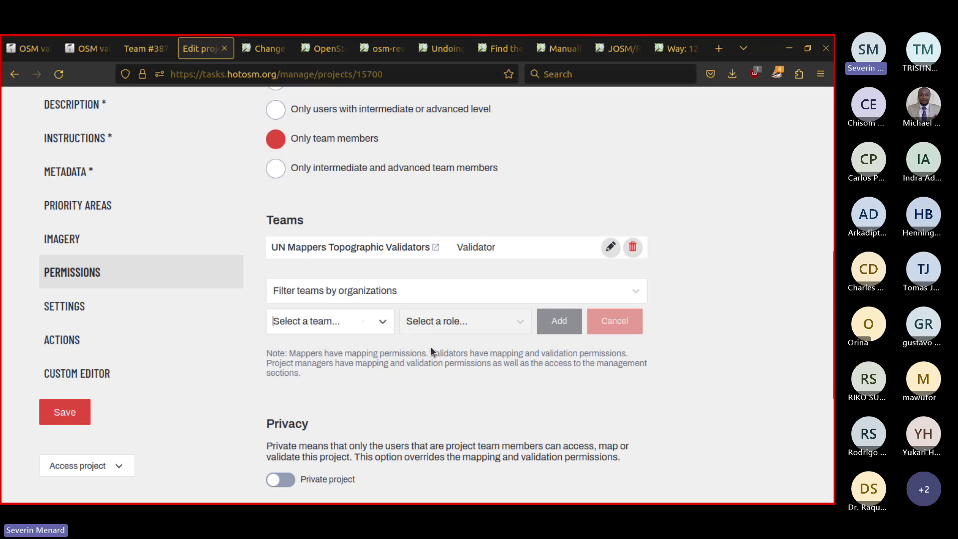
# Look over the introduction of the OSM validation techniques guide and close that browser tab.
pyautogui.click(86, 49)
pyautogui.scroll(-3, 280, 282)
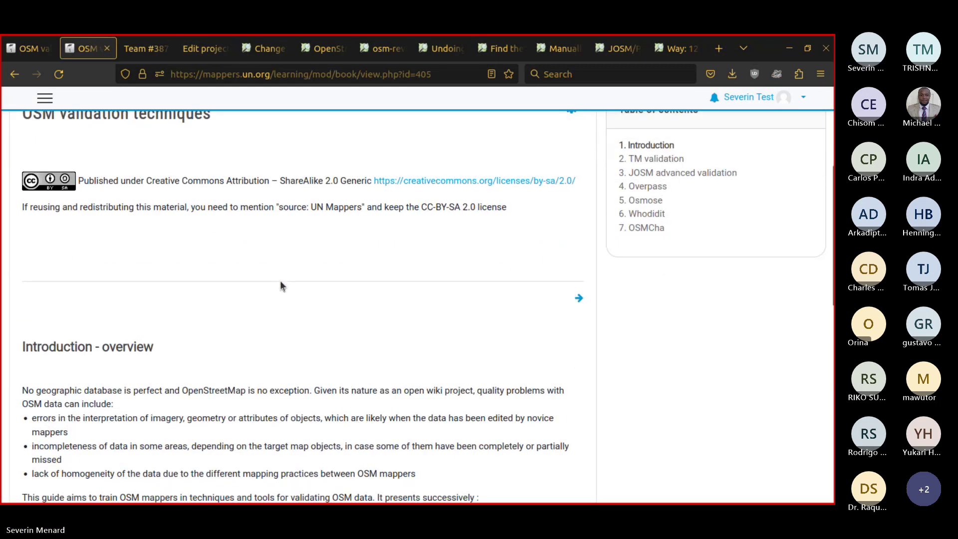
pyautogui.scroll(3, 280, 282)
pyautogui.click(202, 49)
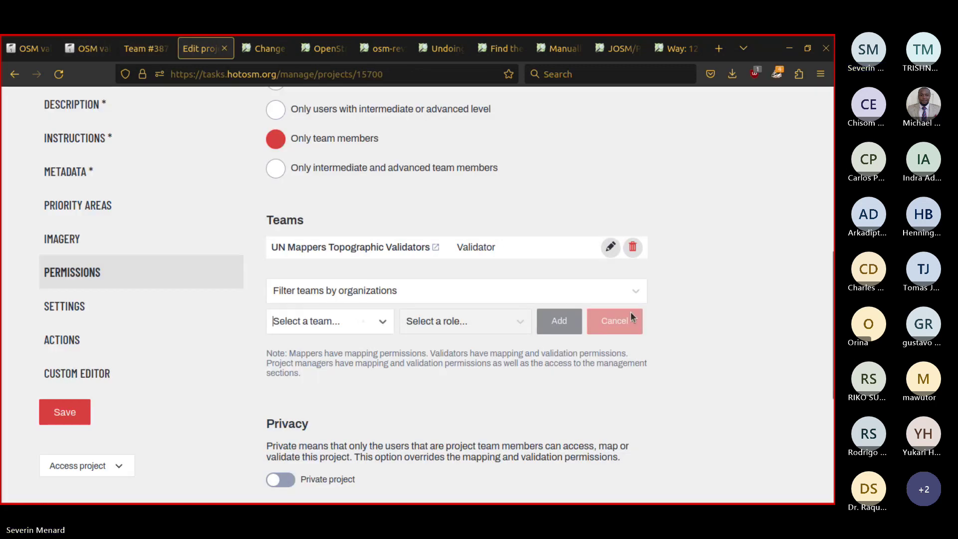
pyautogui.click(88, 53)
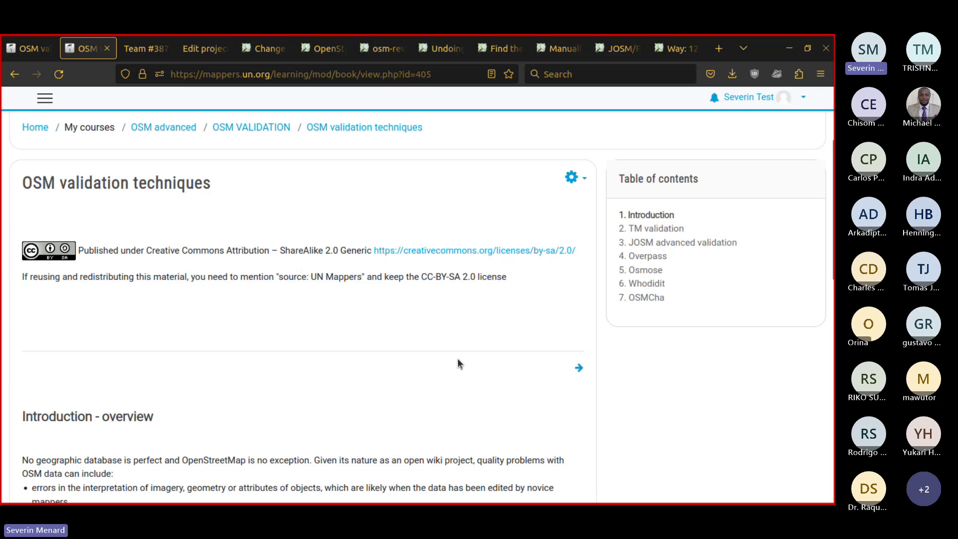
pyautogui.hotkey('ctrl', 'w')
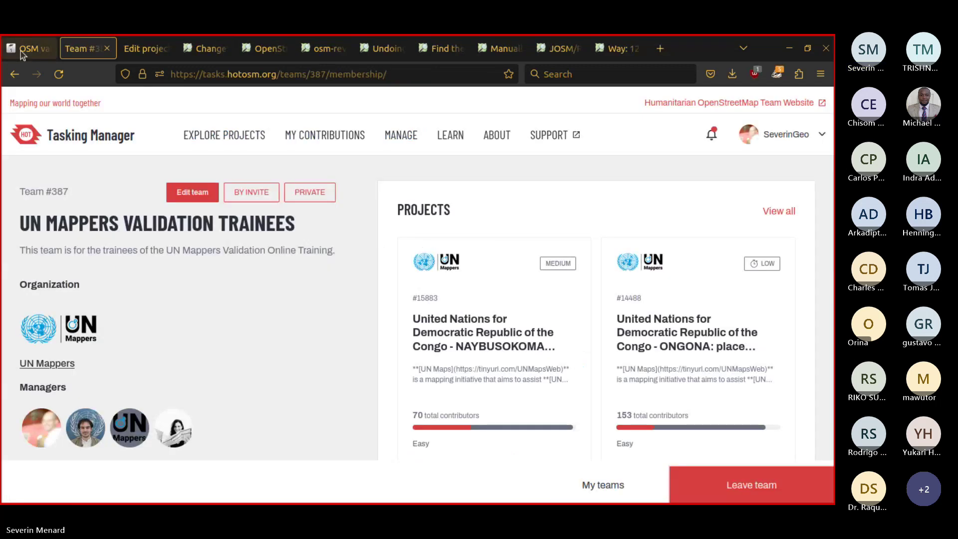
# Return to the Waterways chapter of the workflows guide and read its validation points and suggested validation steps.
pyautogui.hotkey('ctrl', 'pageup')
pyautogui.scroll(-3, 432, 352)
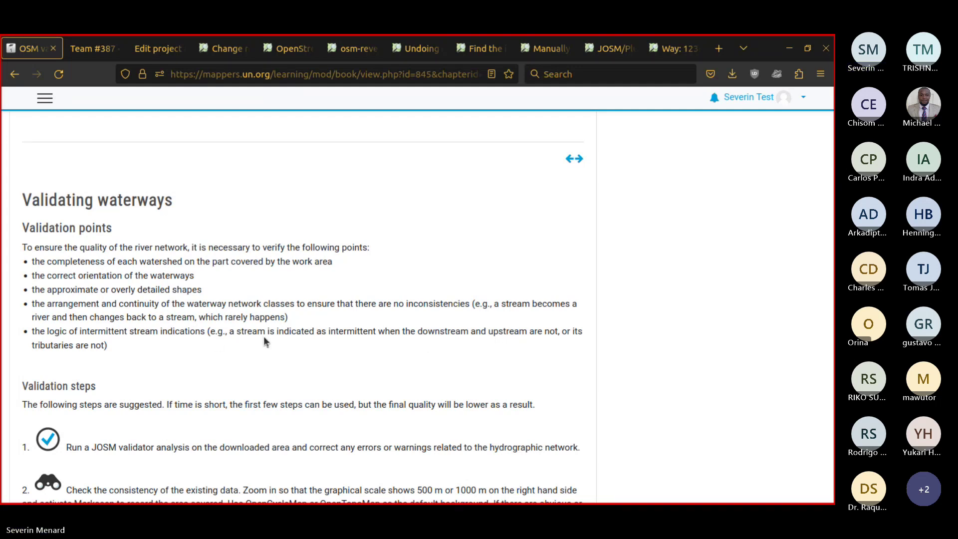
pyautogui.scroll(-4, 225, 296)
pyautogui.scroll(3, 225, 297)
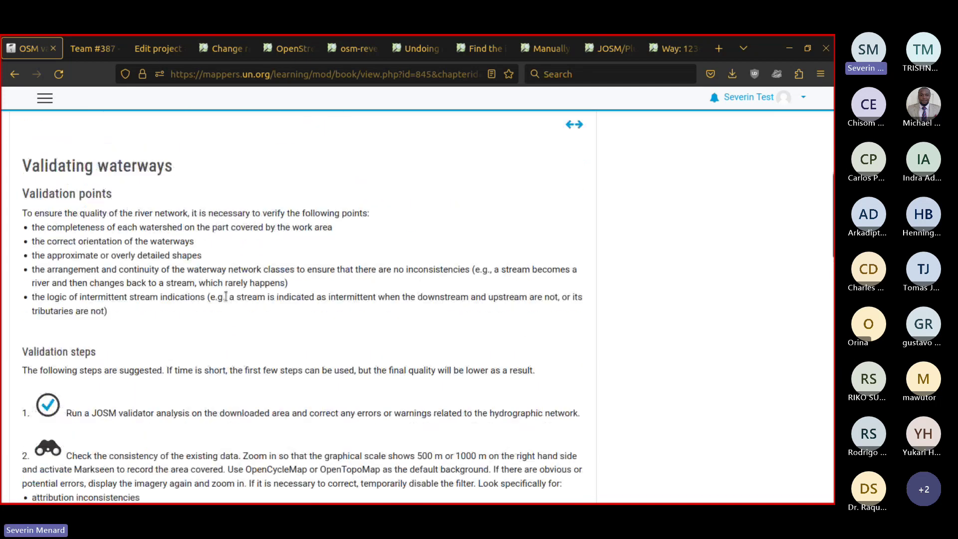
pyautogui.scroll(1, 226, 297)
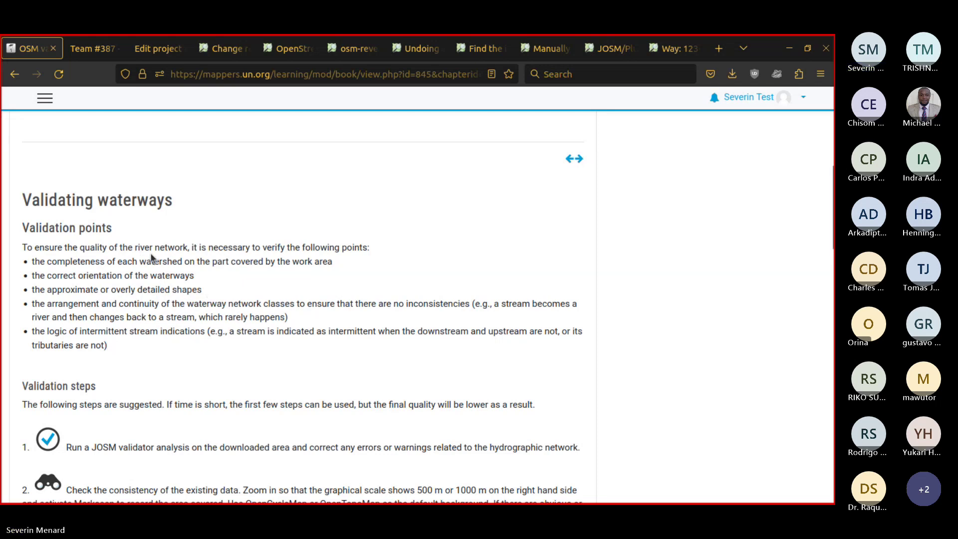
pyautogui.scroll(-2, 110, 242)
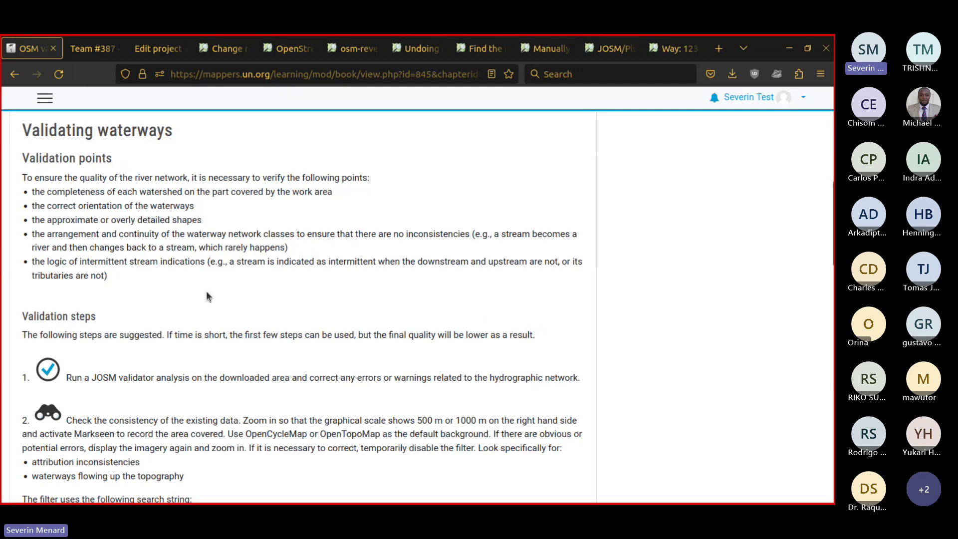
pyautogui.scroll(-3, 209, 297)
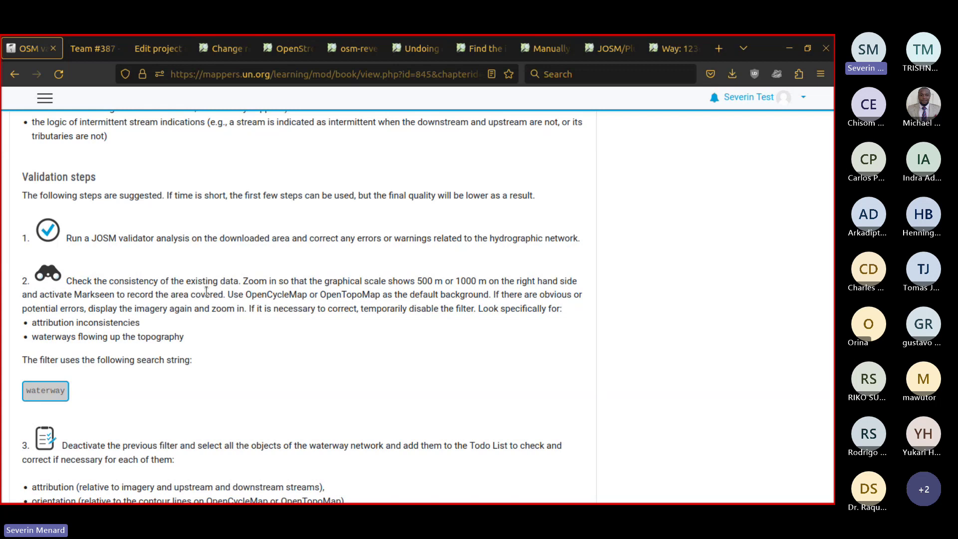
pyautogui.click(110, 60)
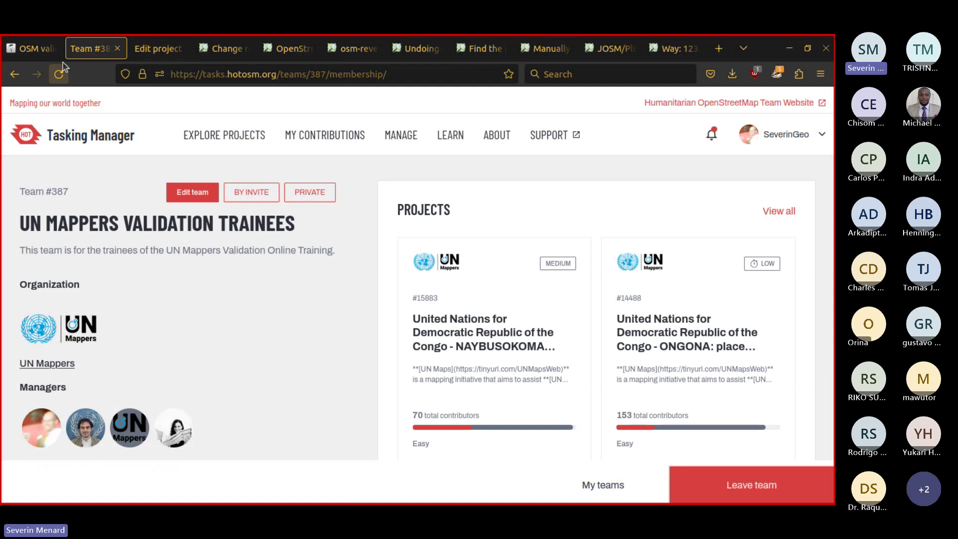
pyautogui.click(36, 50)
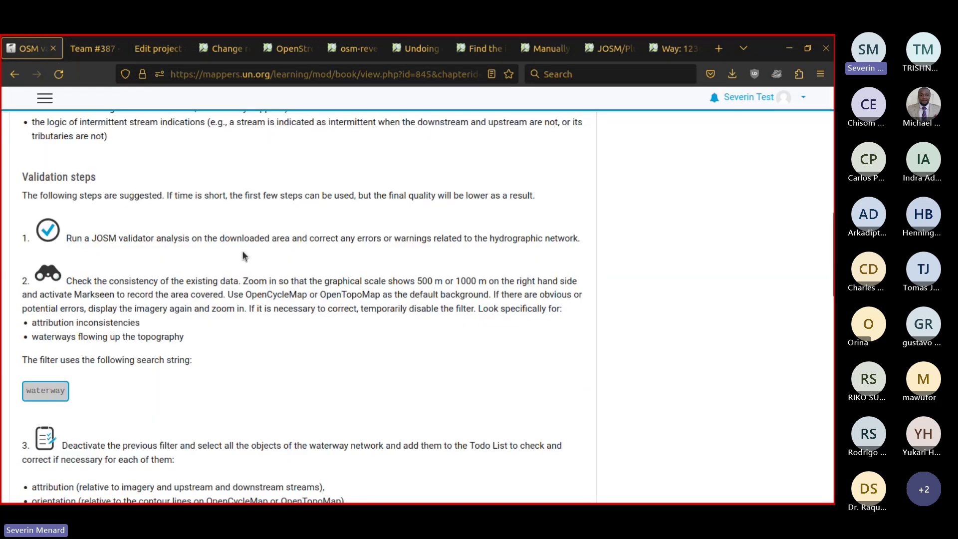
pyautogui.scroll(2, 243, 256)
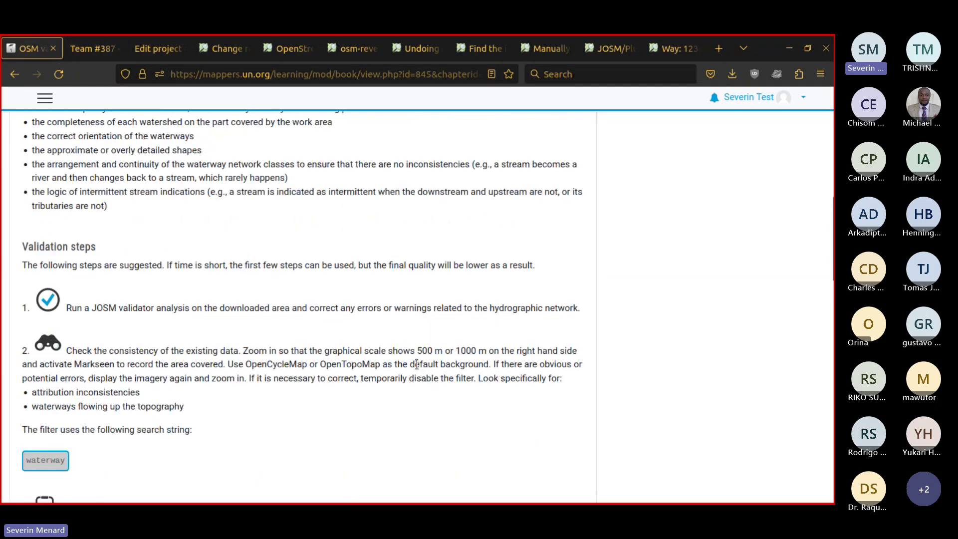
# Add the UN Mappers validation trainees team to the project's permissions with the Validator role and save the project.
pyautogui.click(157, 48)
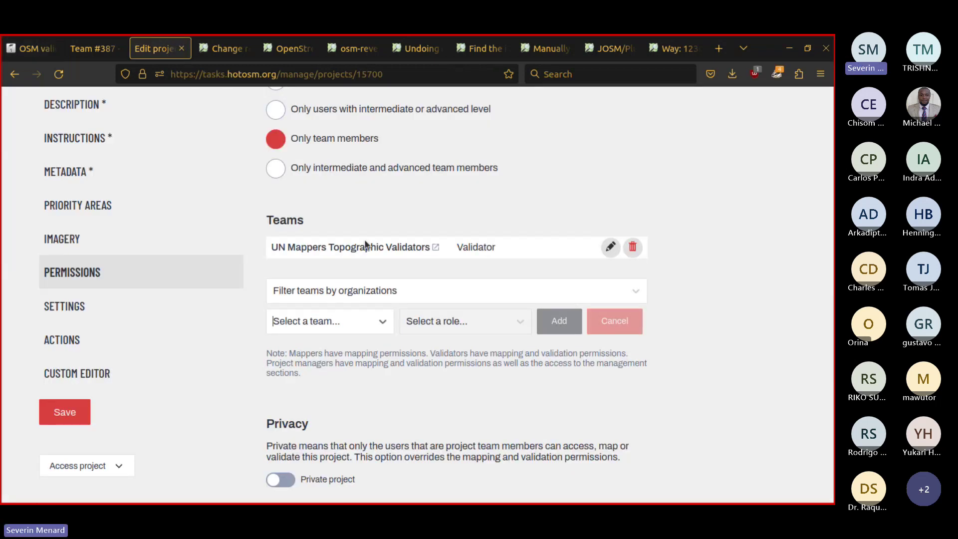
pyautogui.click(342, 319)
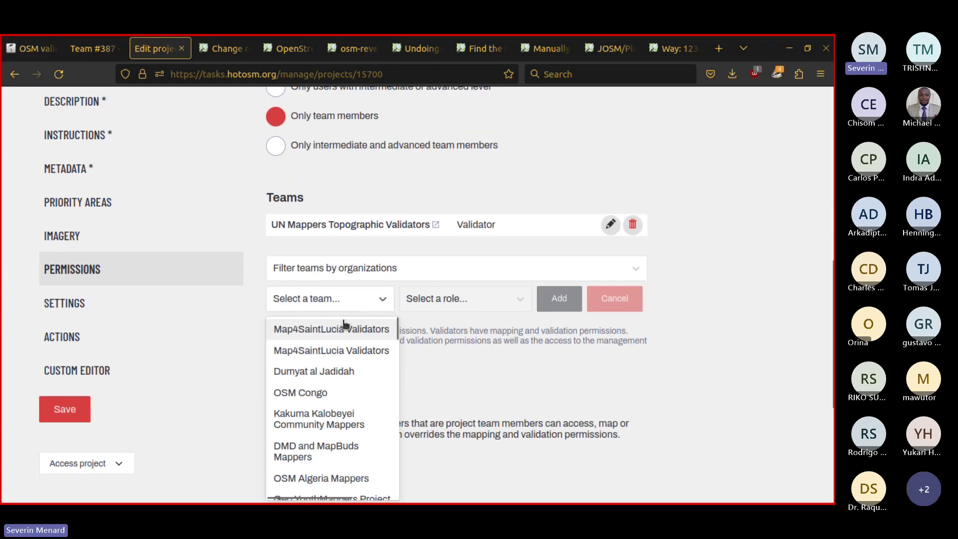
pyautogui.write('un')
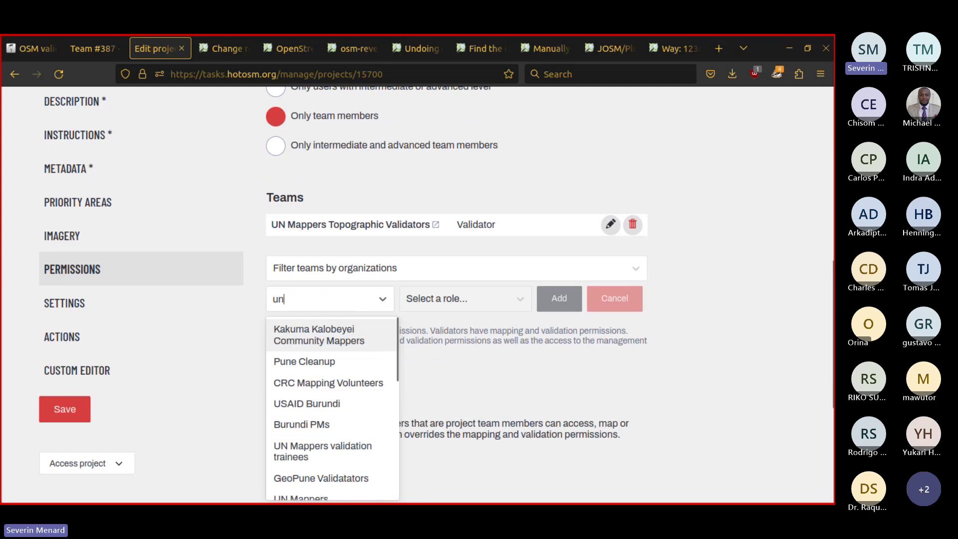
pyautogui.write(' ma')
pyautogui.click(353, 333)
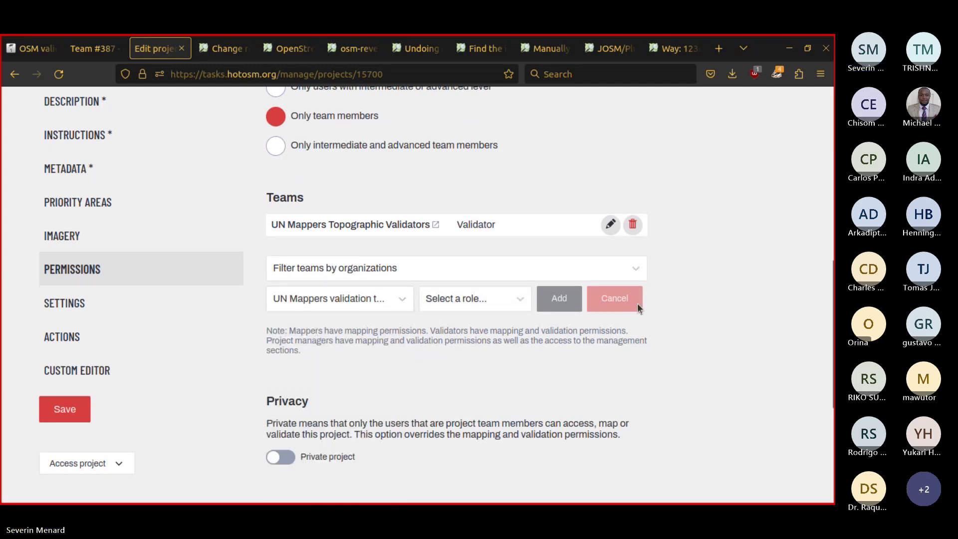
pyautogui.click(467, 300)
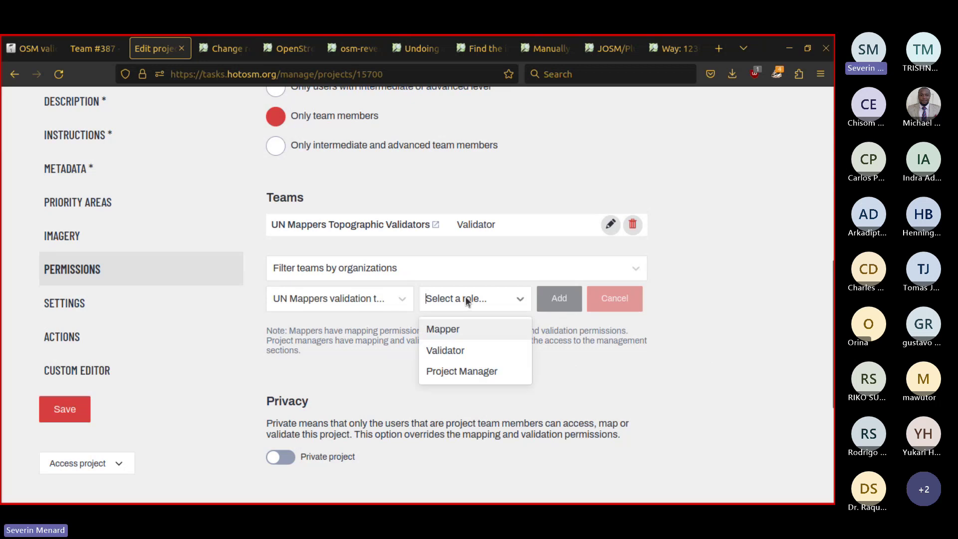
pyautogui.click(480, 350)
pyautogui.click(559, 298)
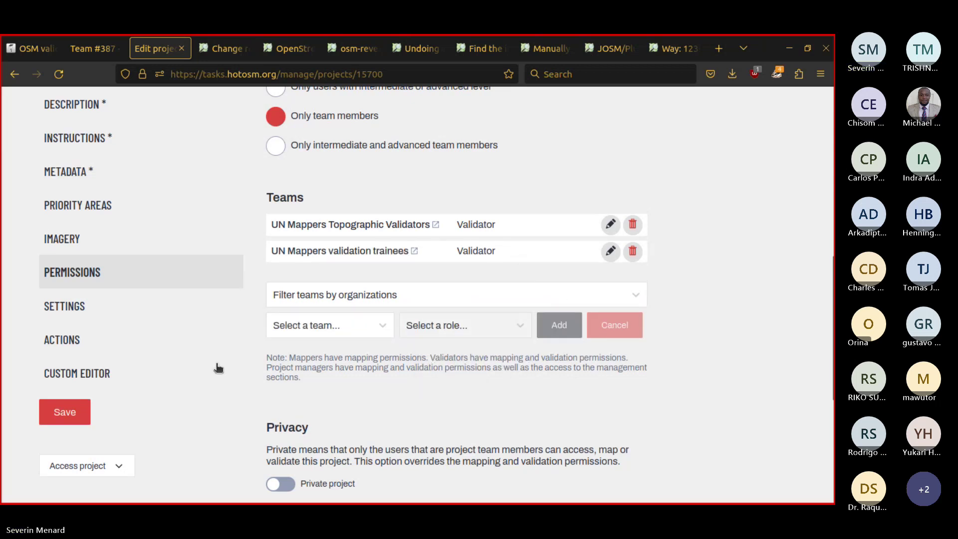
pyautogui.click(88, 418)
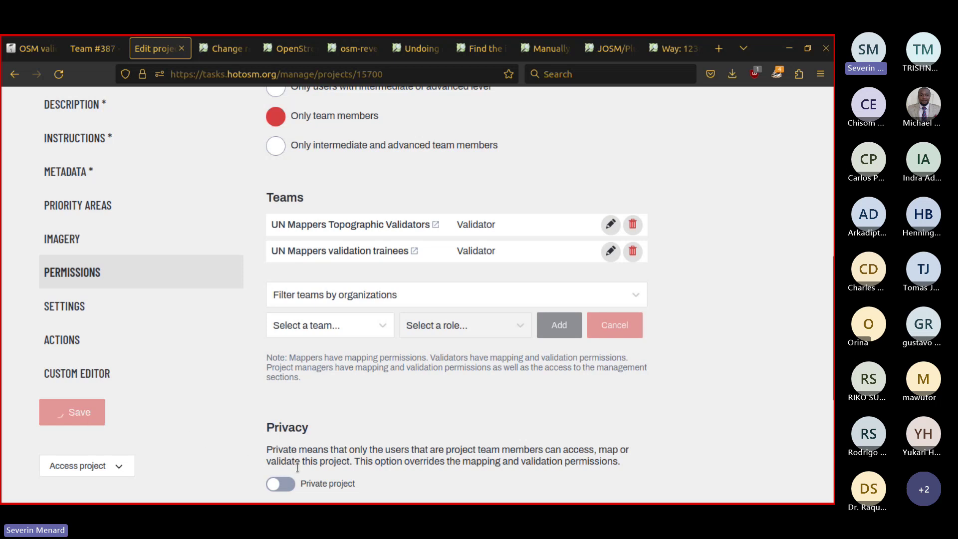
# Reload the UN Mappers validation trainees team page and check its project list for the Libya waterways project.
pyautogui.click(93, 48)
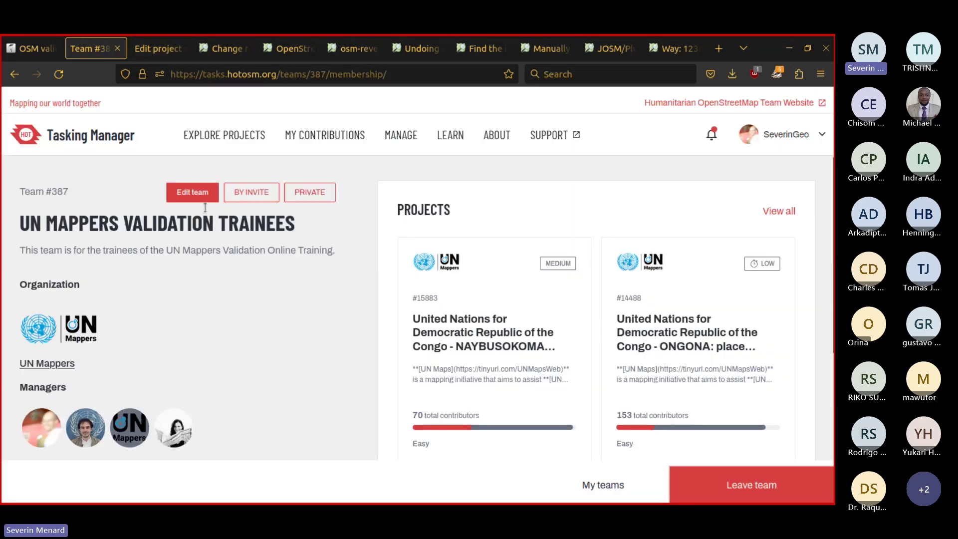
pyautogui.scroll(-3, 545, 267)
pyautogui.click(58, 73)
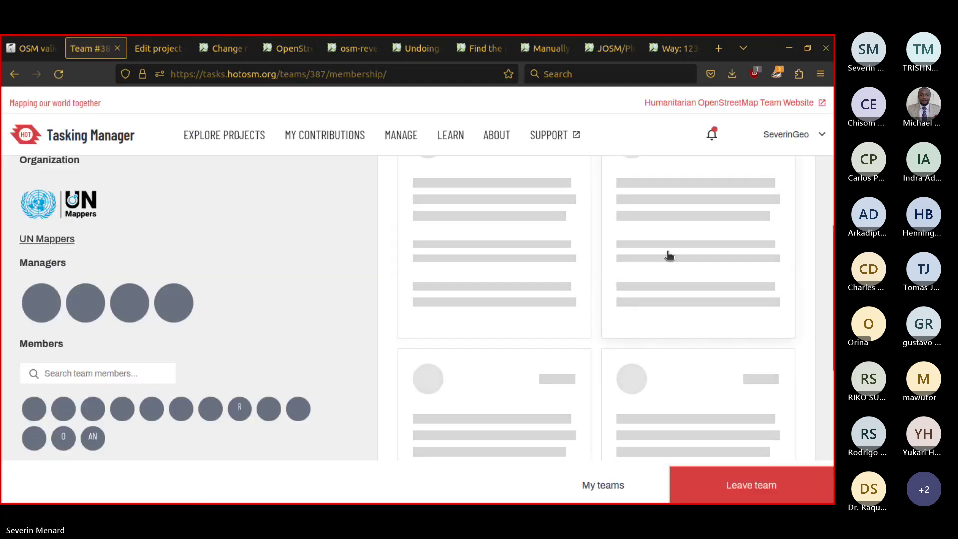
pyautogui.scroll(-2, 552, 231)
pyautogui.scroll(3, 514, 186)
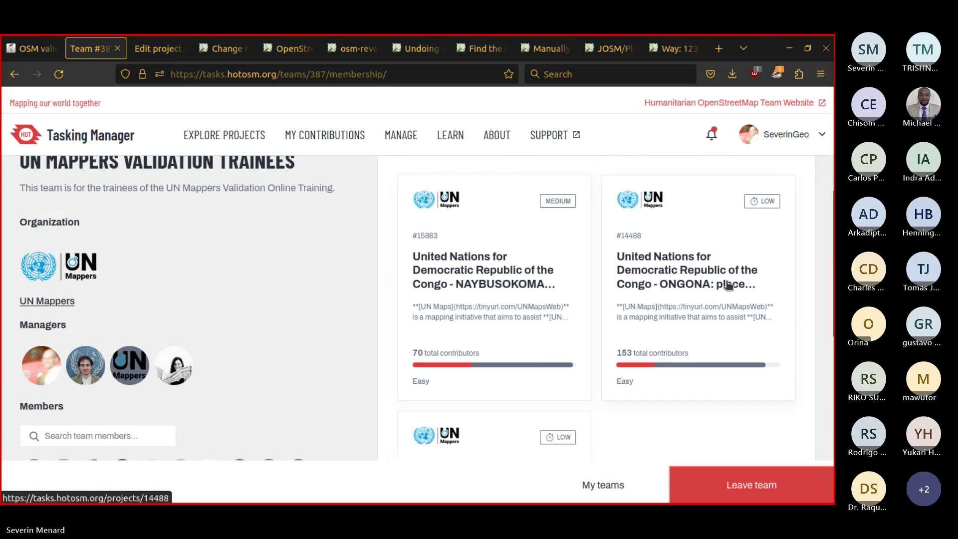
pyautogui.scroll(-4, 537, 289)
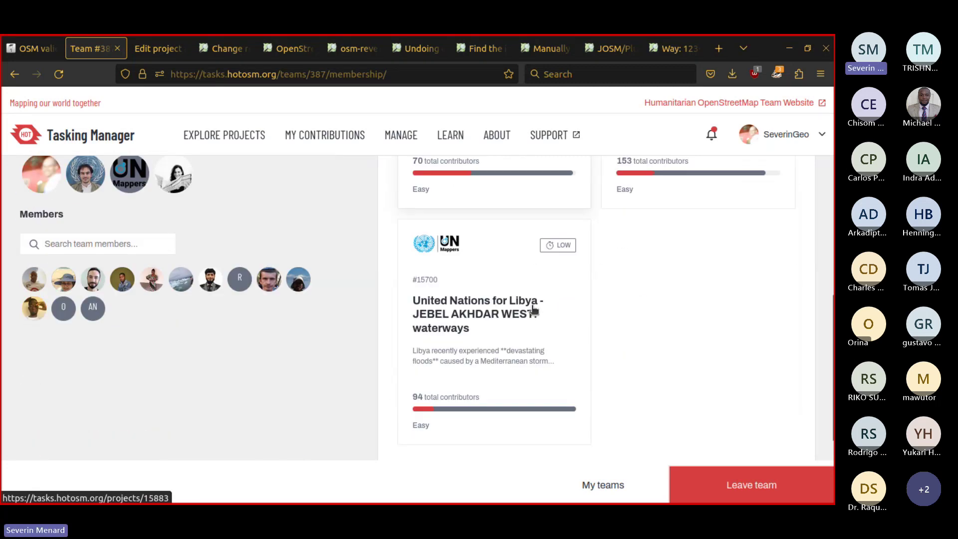
pyautogui.scroll(-1, 533, 311)
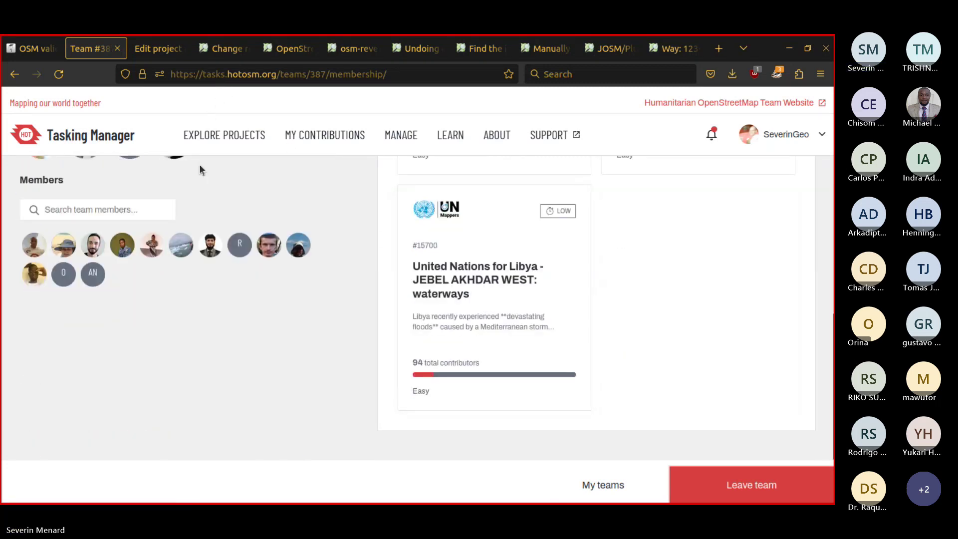
# Return from the project's editing page to the Libya - Jebel Akhdar West waterways project page and open its tasks for contribution.
pyautogui.hotkey('ctrl', 'pageup')
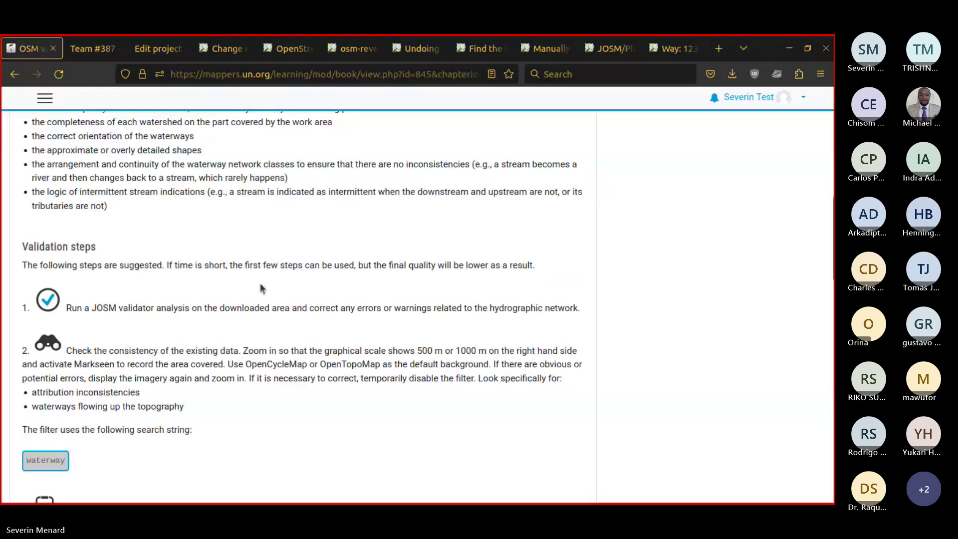
pyautogui.click(151, 54)
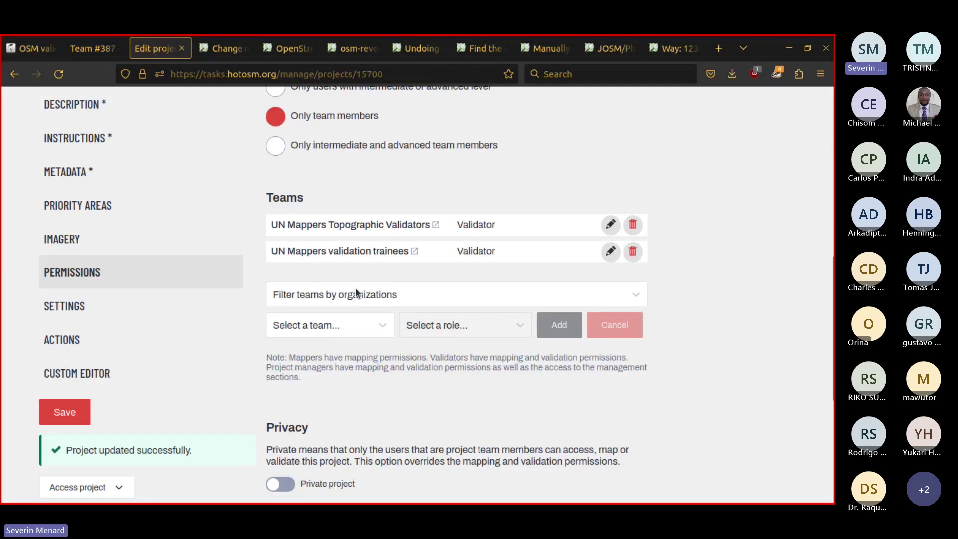
pyautogui.click(119, 54)
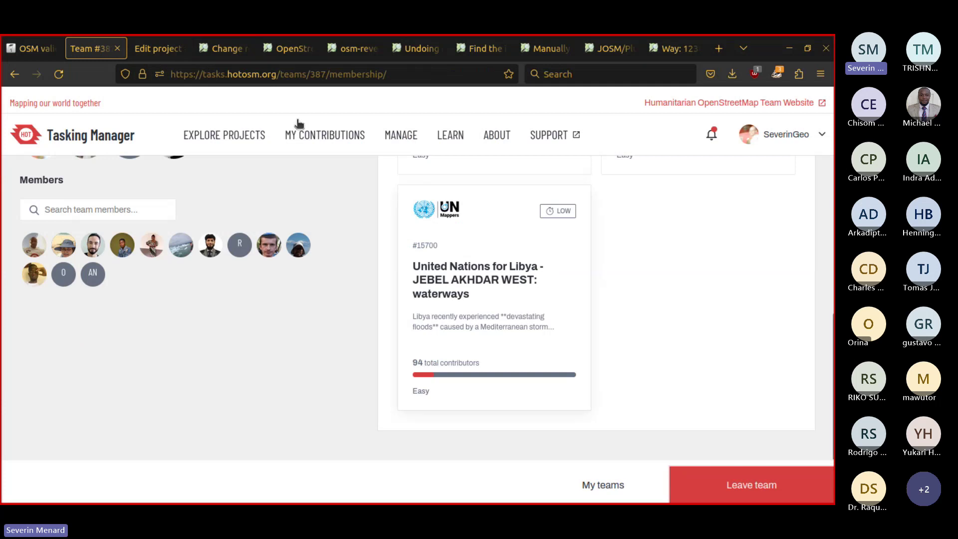
pyautogui.click(167, 52)
pyautogui.scroll(10, 351, 226)
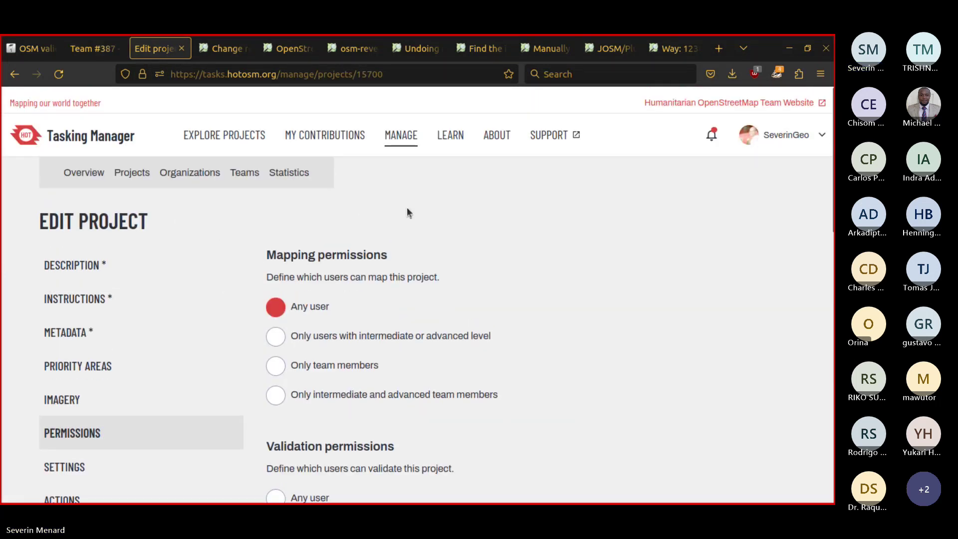
pyautogui.hotkey('alt', 'Left')
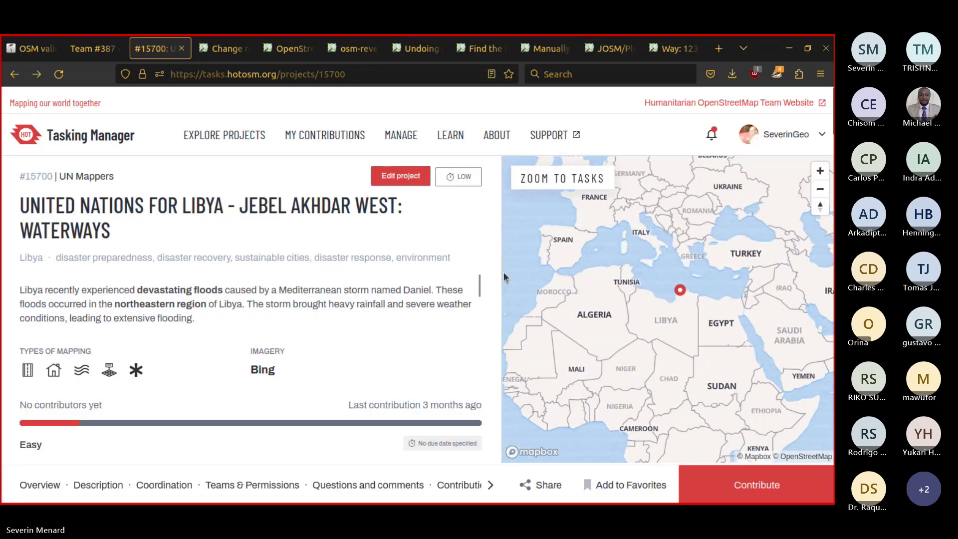
pyautogui.click(755, 487)
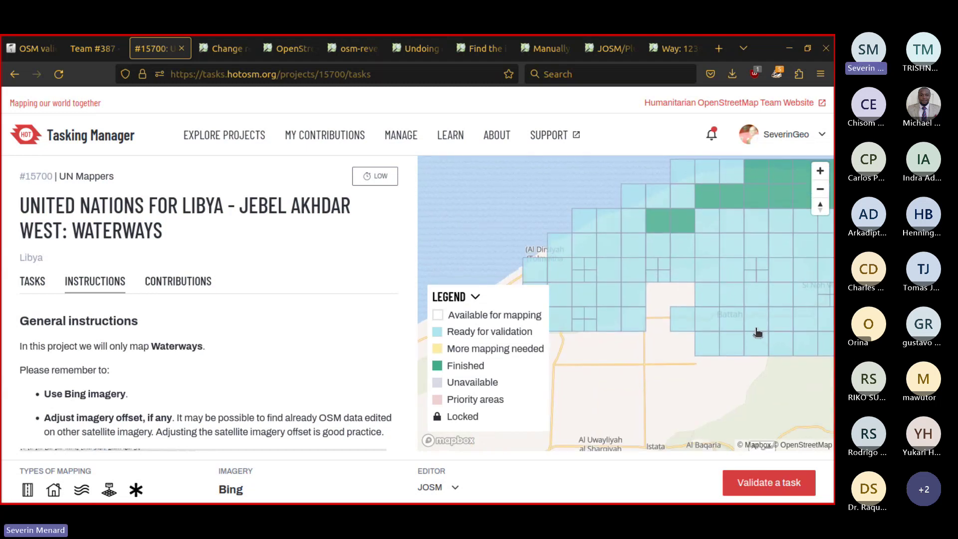
# Select a block of six adjacent ready-for-validation tasks, three wide and two high, on the coast just west of the finished tasks.
pyautogui.moveTo(681, 250); pyautogui.dragTo(637, 272)
pyautogui.moveTo(729, 276); pyautogui.dragTo(758, 276)
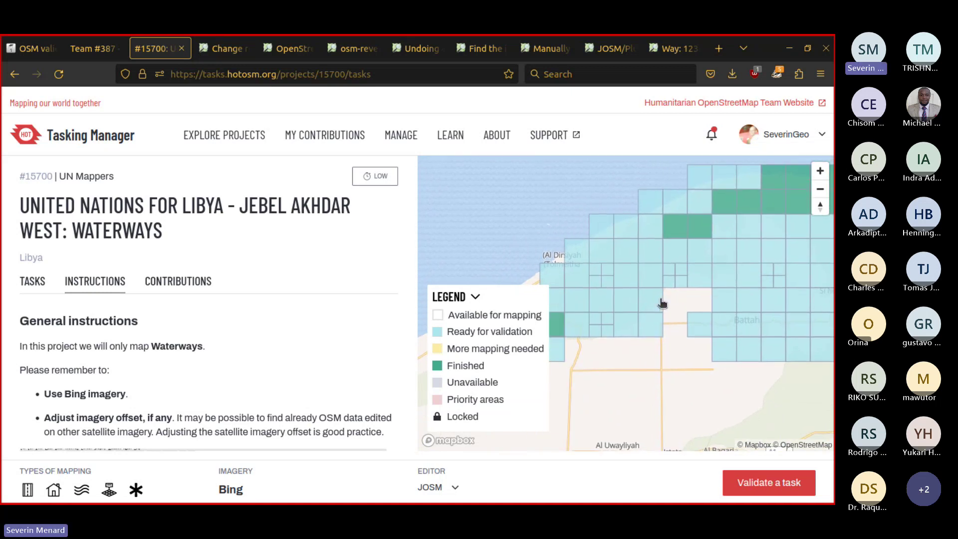
pyautogui.moveTo(683, 261); pyautogui.dragTo(686, 345)
pyautogui.scroll(2, 701, 297)
pyautogui.scroll(3, 700, 296)
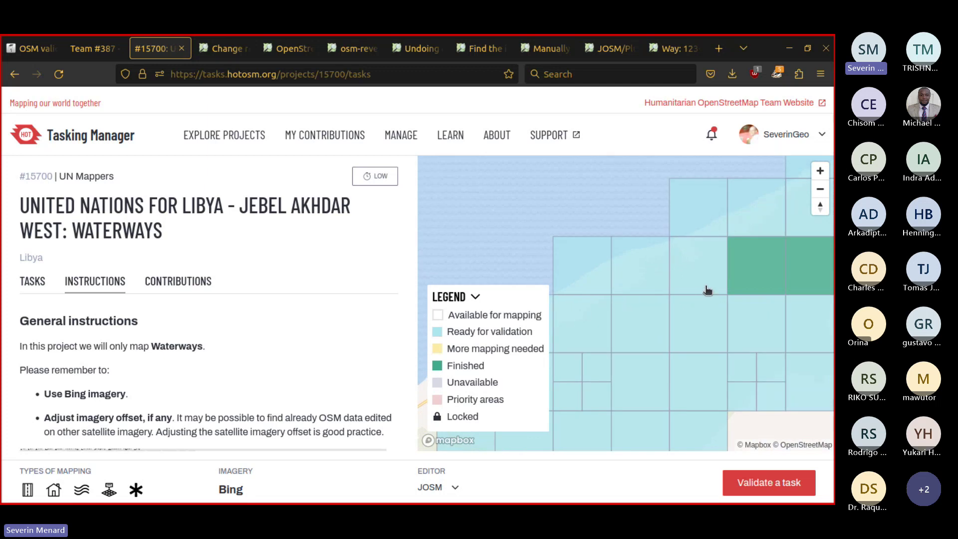
pyautogui.moveTo(712, 293); pyautogui.dragTo(735, 222)
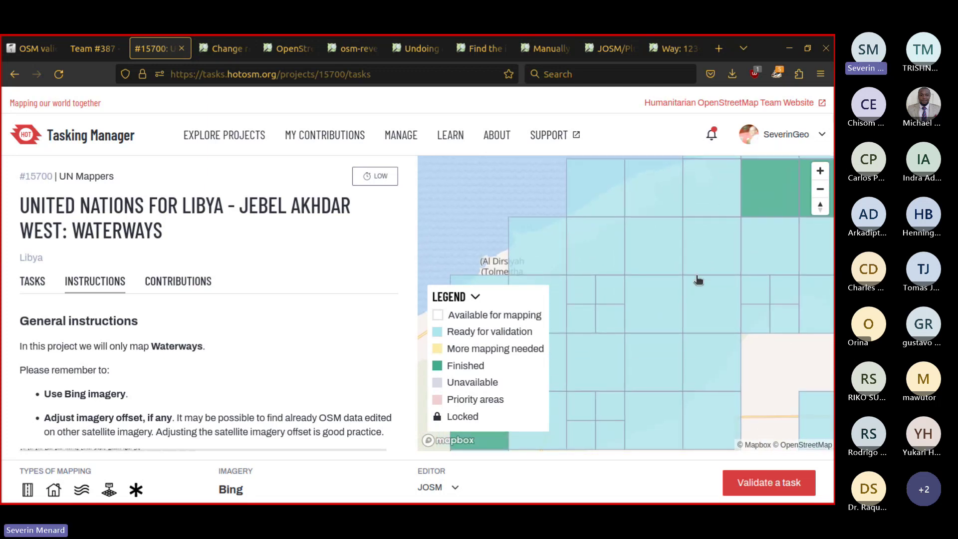
pyautogui.click(707, 199)
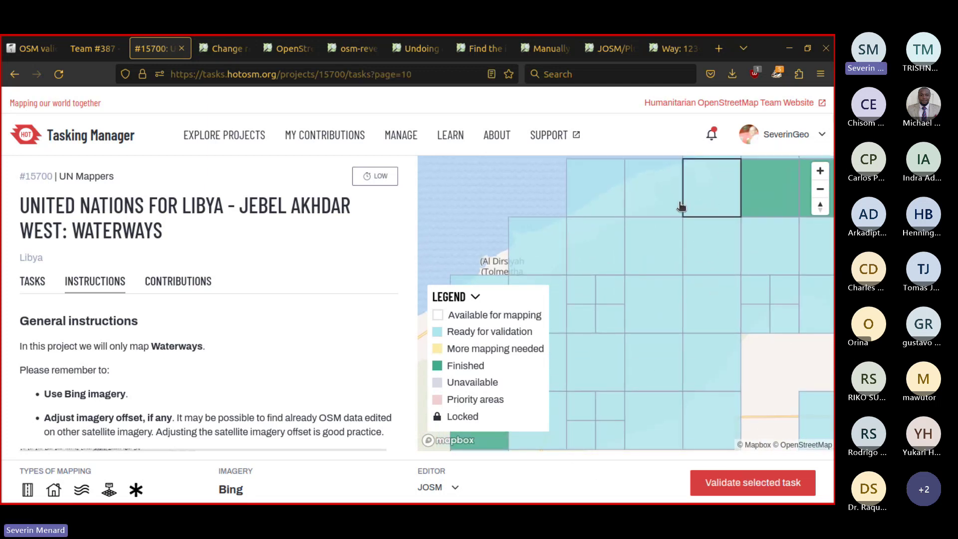
pyautogui.click(651, 203)
pyautogui.moveTo(605, 205); pyautogui.dragTo(601, 206)
pyautogui.click(594, 246)
pyautogui.click(587, 210)
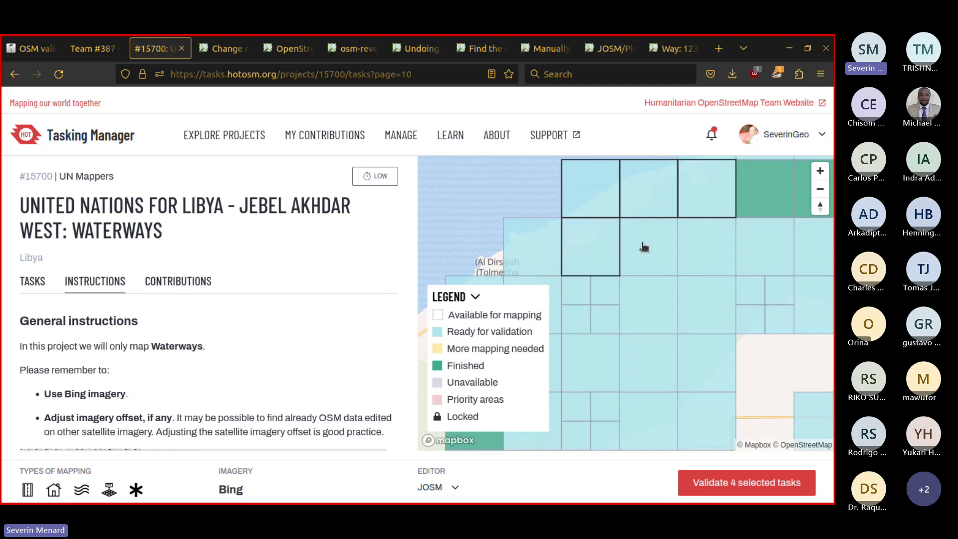
pyautogui.click(644, 247)
pyautogui.click(719, 247)
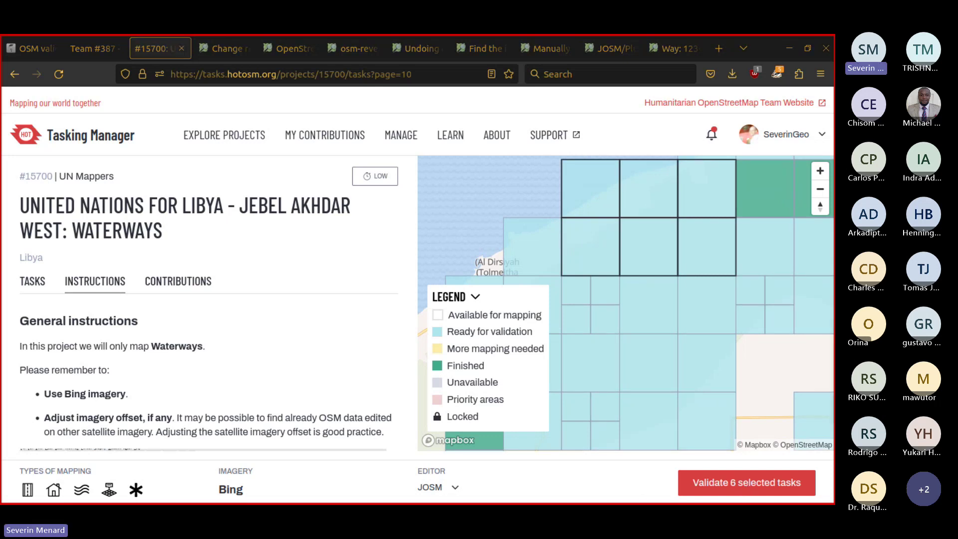
# Switch to JOSM and delete Data Layer 4, deleted_way.osm, existing_object.osm and the Elevation Layer without saving or uploading.
pyautogui.hotkey('alt', 'Tab')
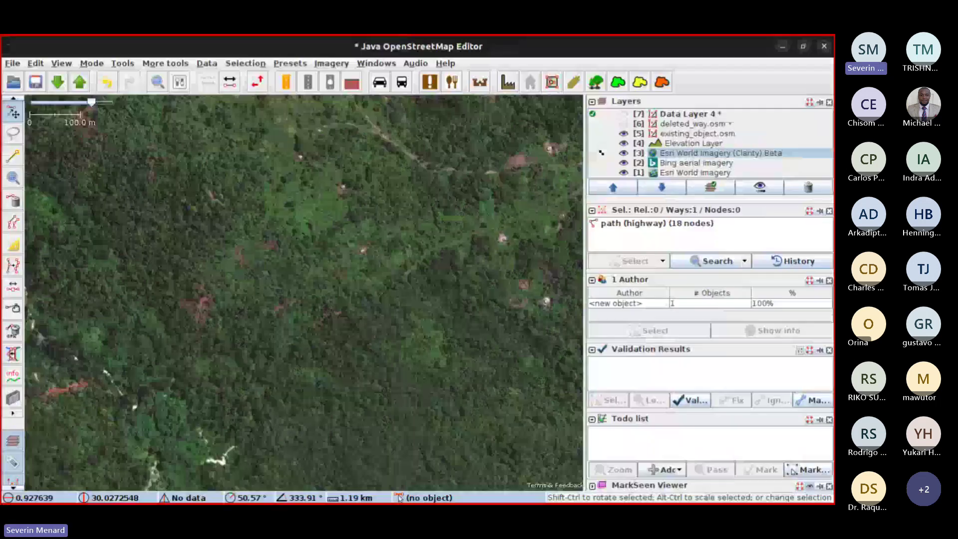
pyautogui.click(718, 116)
pyautogui.keyDown('shift'); pyautogui.click(722, 145); pyautogui.keyUp('shift')
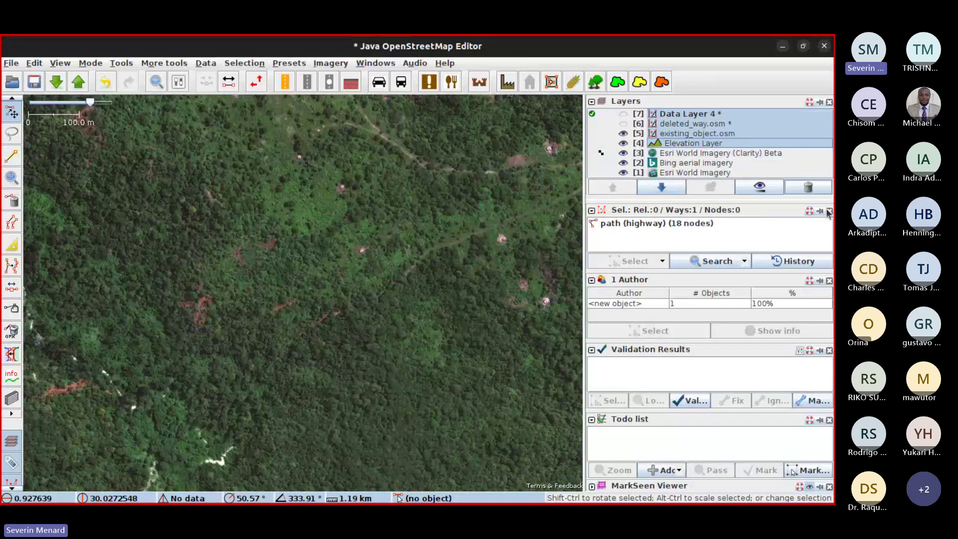
pyautogui.click(809, 187)
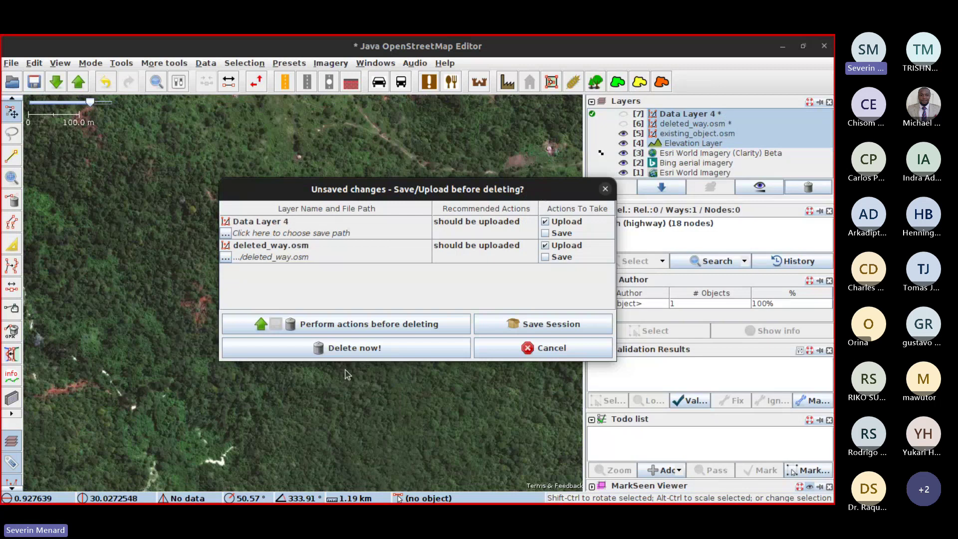
pyautogui.click(384, 349)
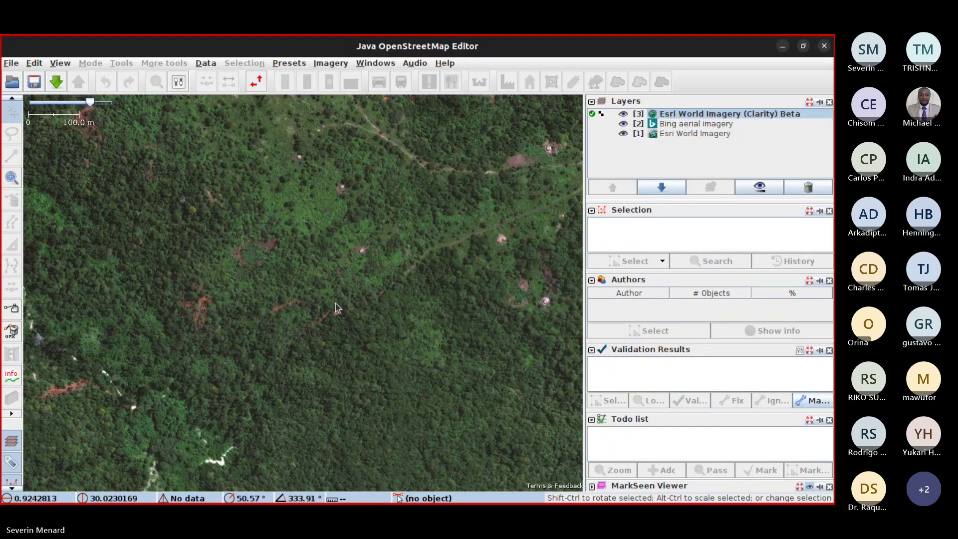
# Start validating the six selected tasks from the Tasking Manager in JOSM and look over the loaded waterways, selecting a stream near the coast.
pyautogui.hotkey('alt', 'Tab')
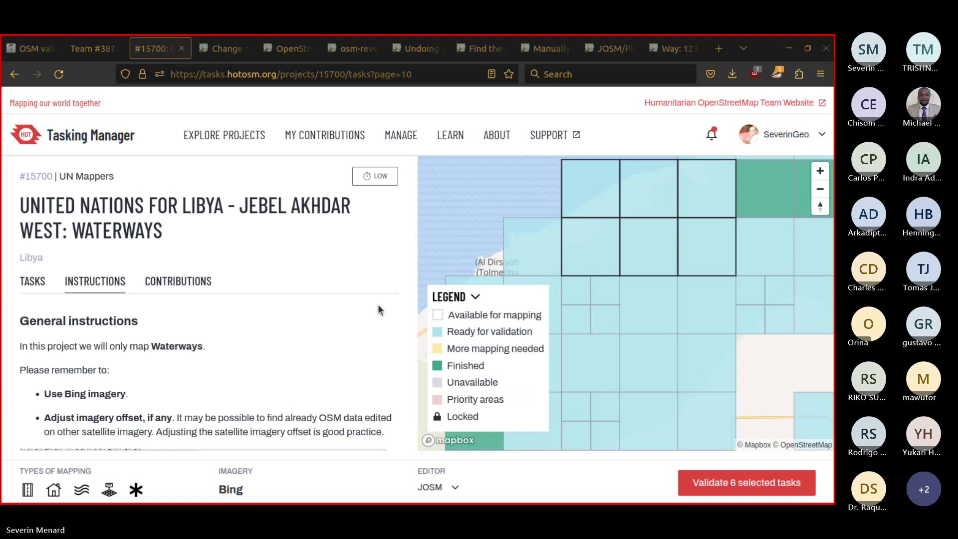
pyautogui.click(733, 489)
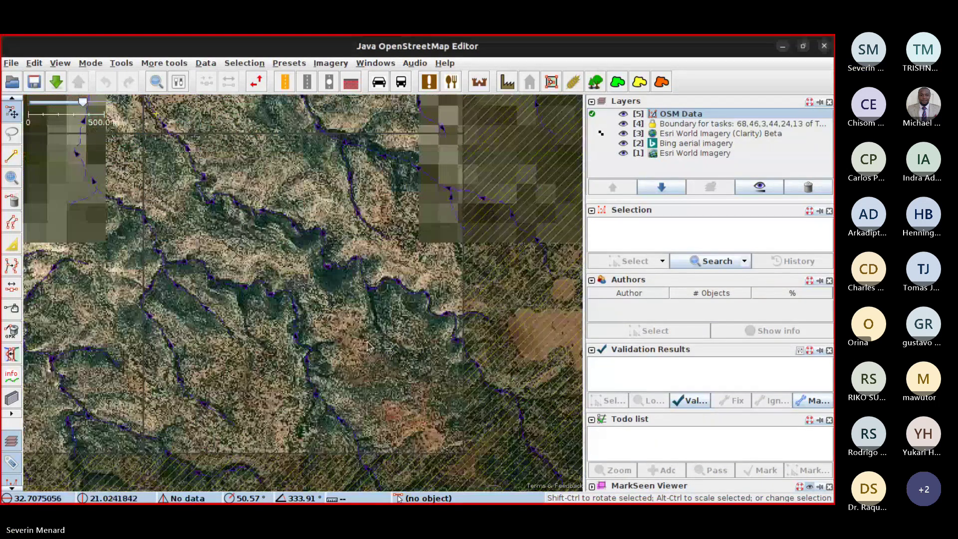
pyautogui.moveTo(235, 162); pyautogui.dragTo(469, 282)
pyautogui.scroll(-2, 469, 282)
pyautogui.click(479, 232)
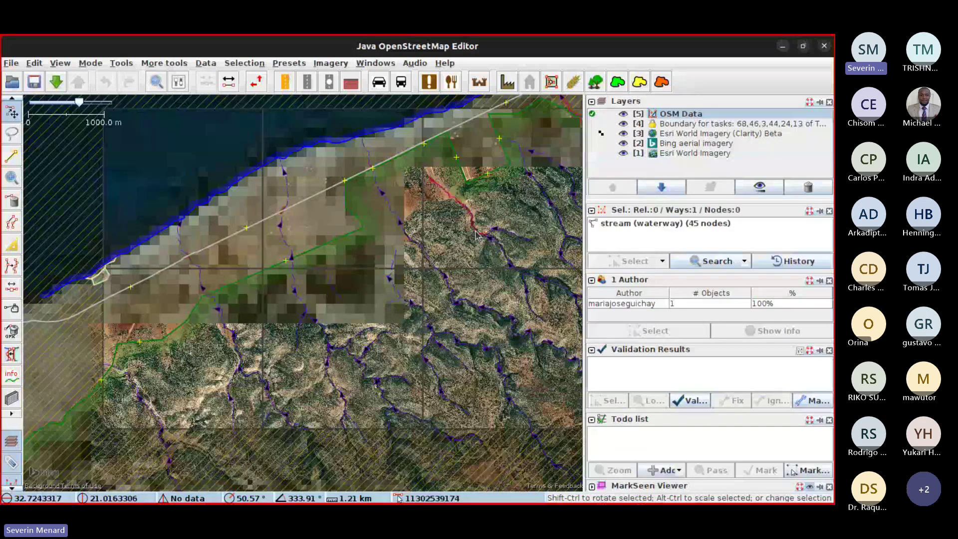
pyautogui.moveTo(512, 210); pyautogui.dragTo(438, 230)
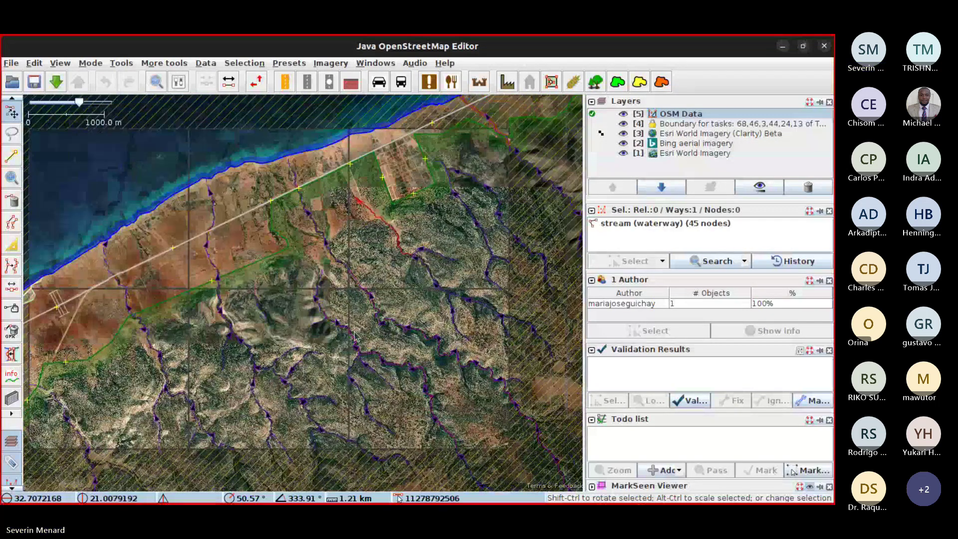
# Switch to the browser and open the Preliminary steps chapter of the OSM validation workflows book to read its two recommendations.
pyautogui.moveTo(344, 335); pyautogui.dragTo(394, 330)
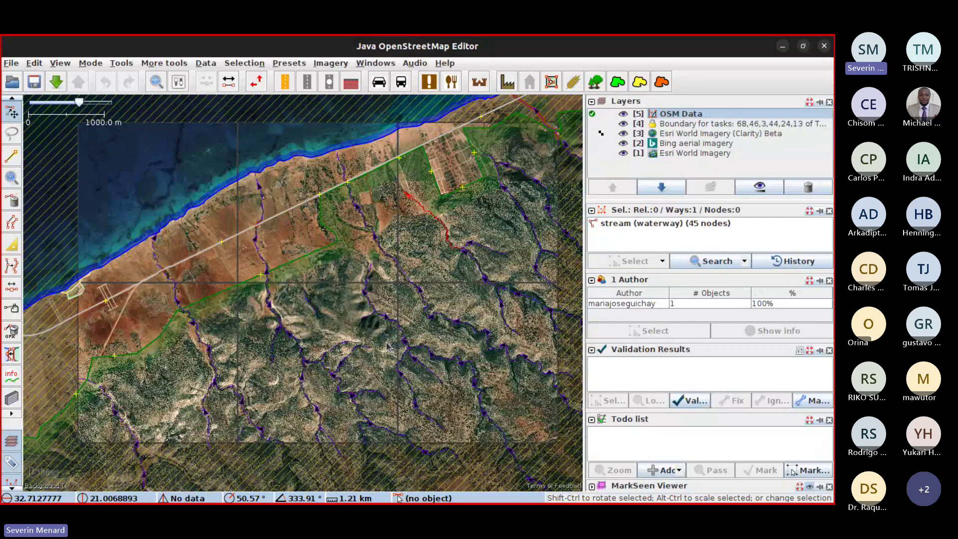
pyautogui.hotkey('alt', 'Tab')
pyautogui.hotkey('alt', 'Tab')
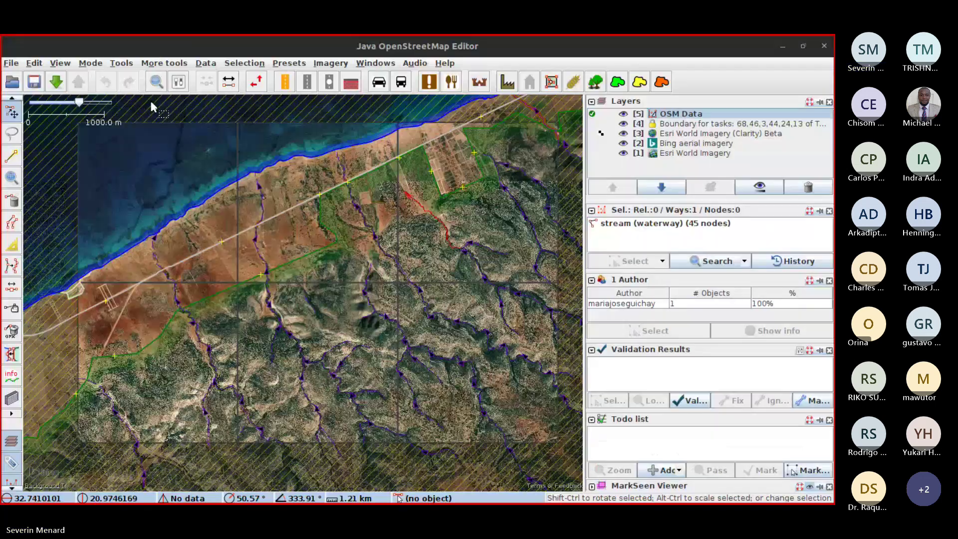
pyautogui.hotkey('alt', 'Tab')
pyautogui.click(34, 51)
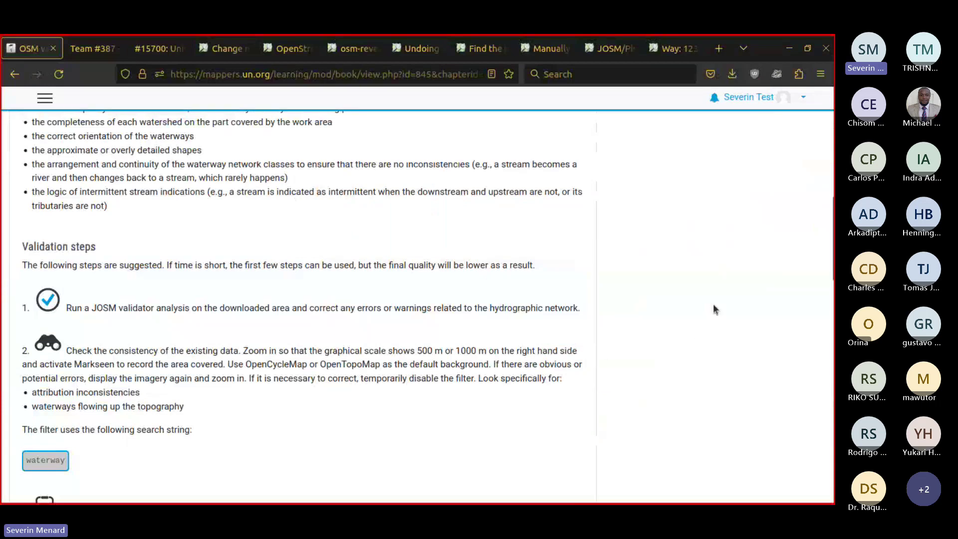
pyautogui.scroll(1, 825, 227)
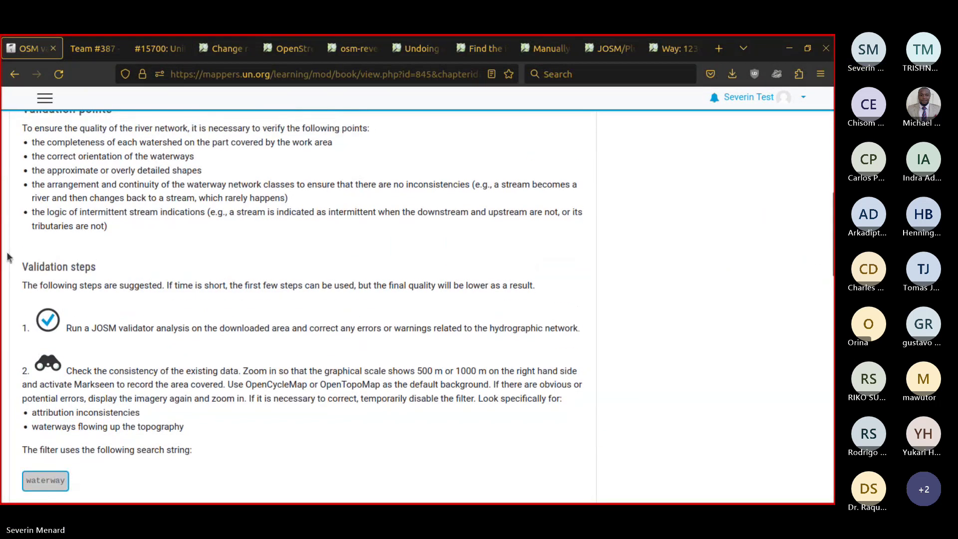
pyautogui.scroll(8, 498, 310)
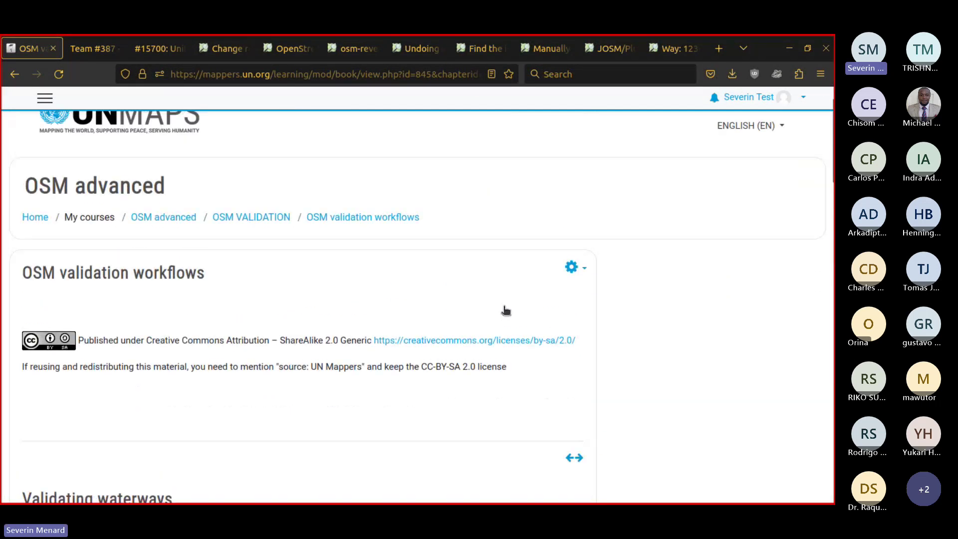
pyautogui.press('End')
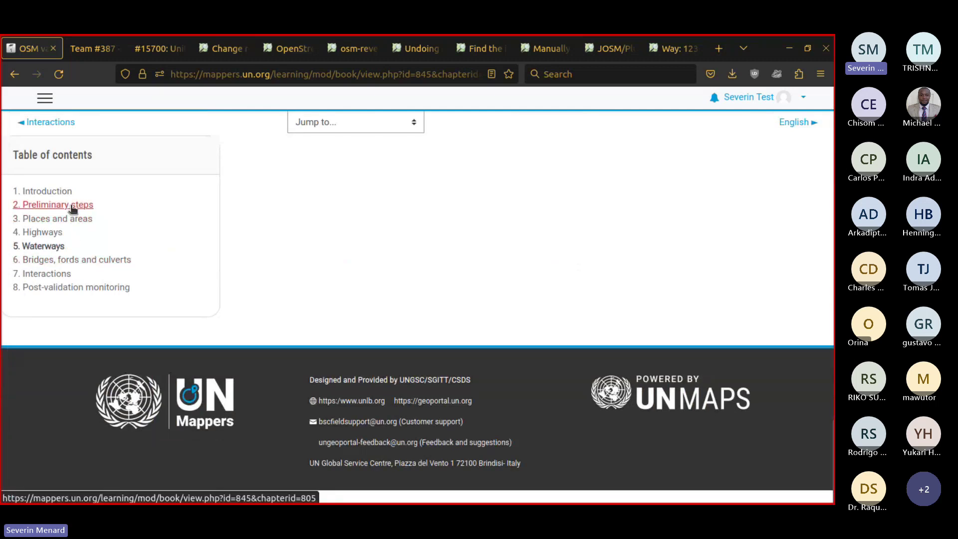
pyautogui.click(76, 208)
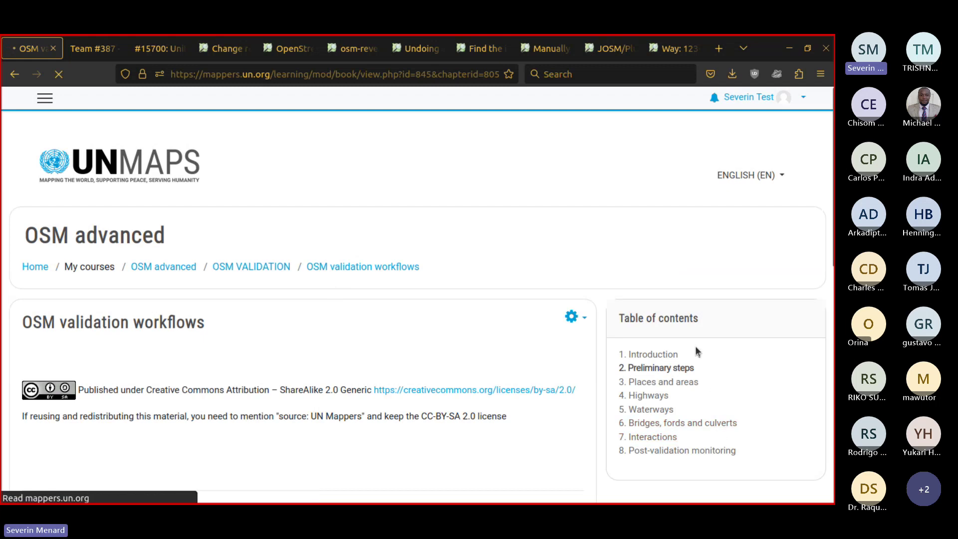
pyautogui.scroll(-5, 317, 296)
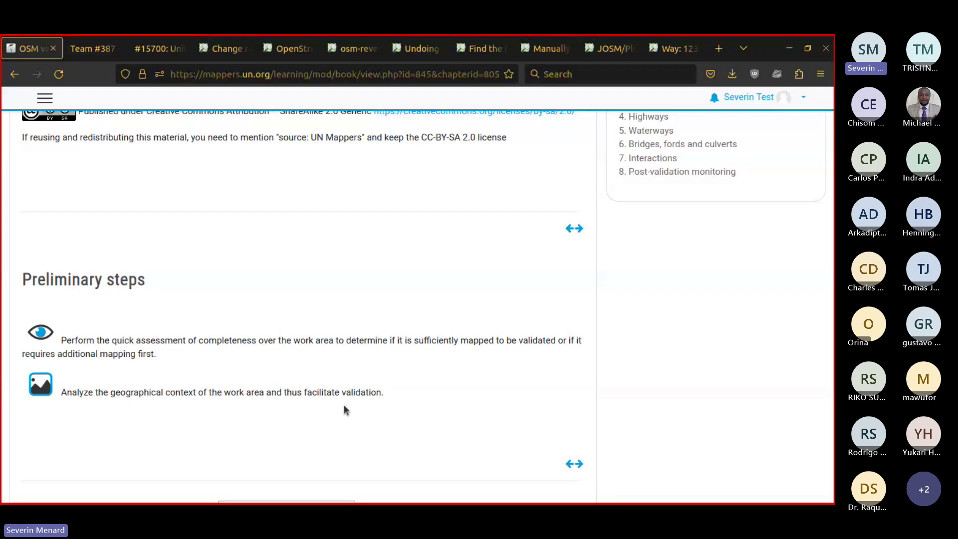
# Return to JOSM, add OpenTopoMap as a background layer and clear the stream selection.
pyautogui.hotkey('alt', 'Tab')
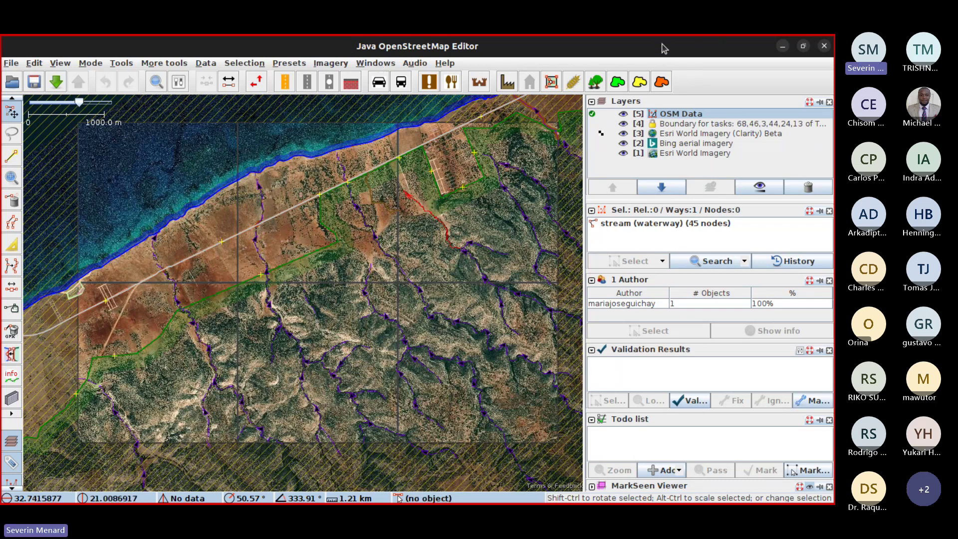
pyautogui.click(378, 65)
pyautogui.moveTo(330, 63)
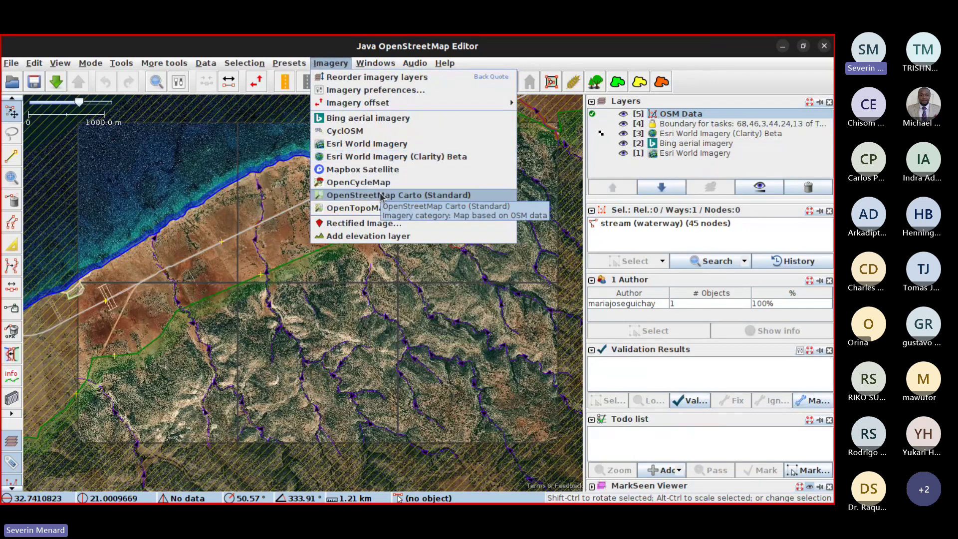
pyautogui.click(358, 208)
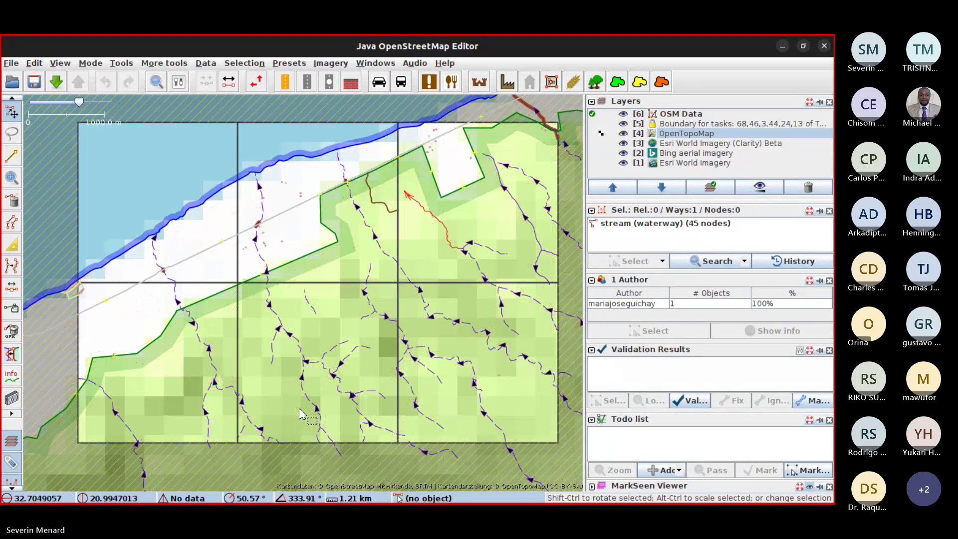
pyautogui.click(477, 439)
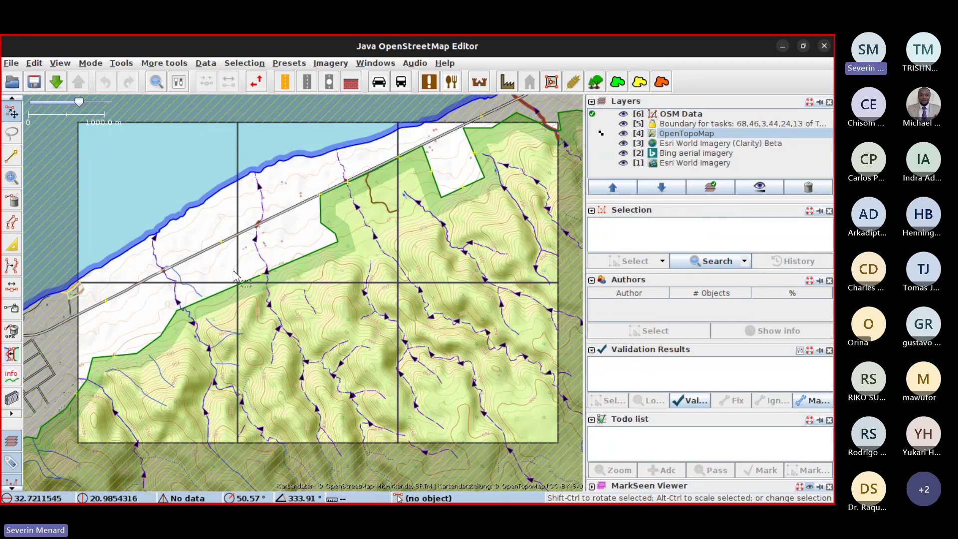
# Examine the mapped waterways against the OpenTopoMap contours across the six tasks, from the coast to the inland hills and eastern edge.
pyautogui.scroll(2, 223, 275)
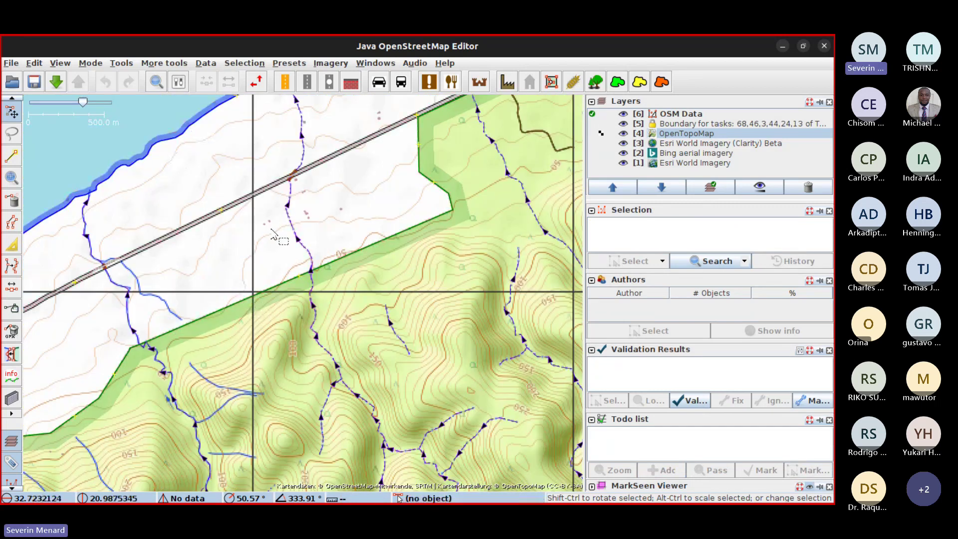
pyautogui.moveTo(262, 233); pyautogui.dragTo(300, 304)
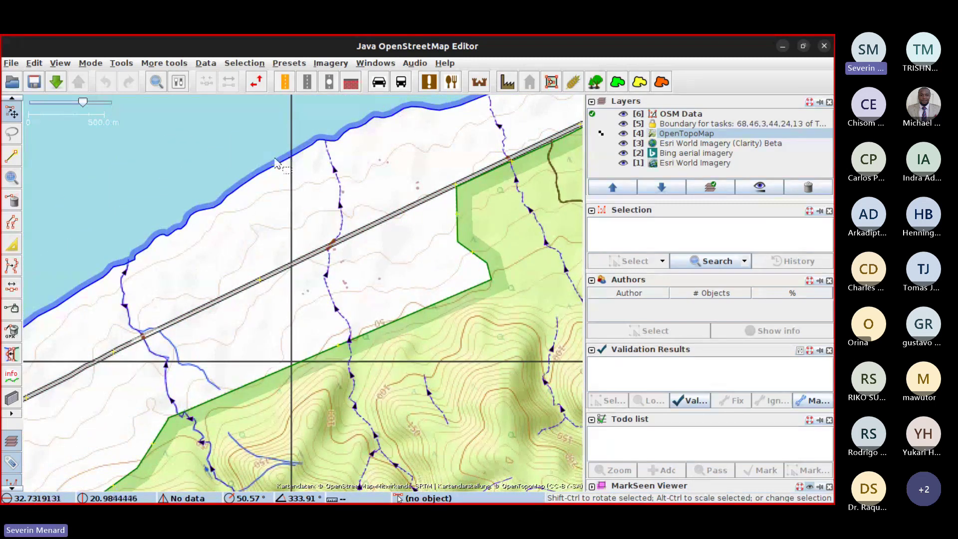
pyautogui.scroll(-2, 273, 168)
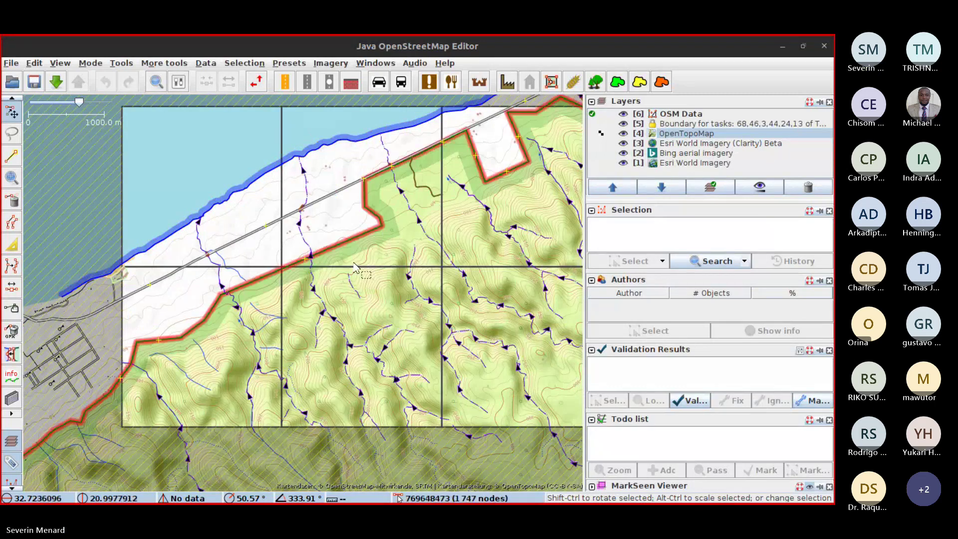
pyautogui.moveTo(450, 322); pyautogui.dragTo(318, 331)
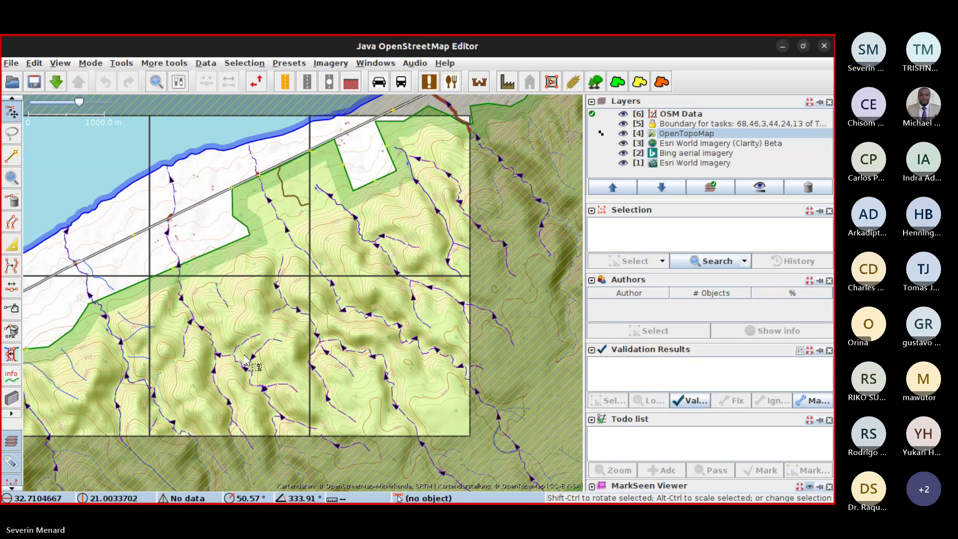
pyautogui.moveTo(206, 356); pyautogui.dragTo(243, 355)
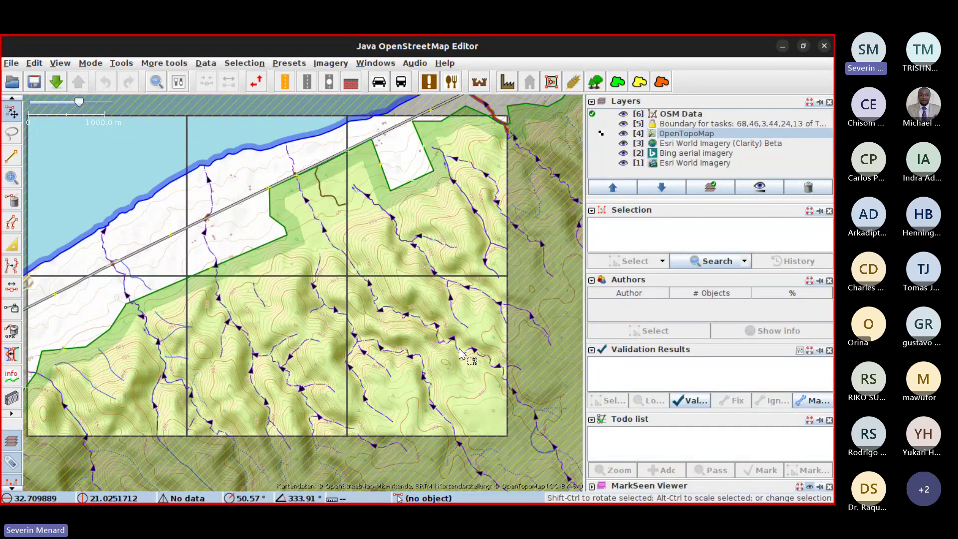
pyautogui.scroll(2, 498, 356)
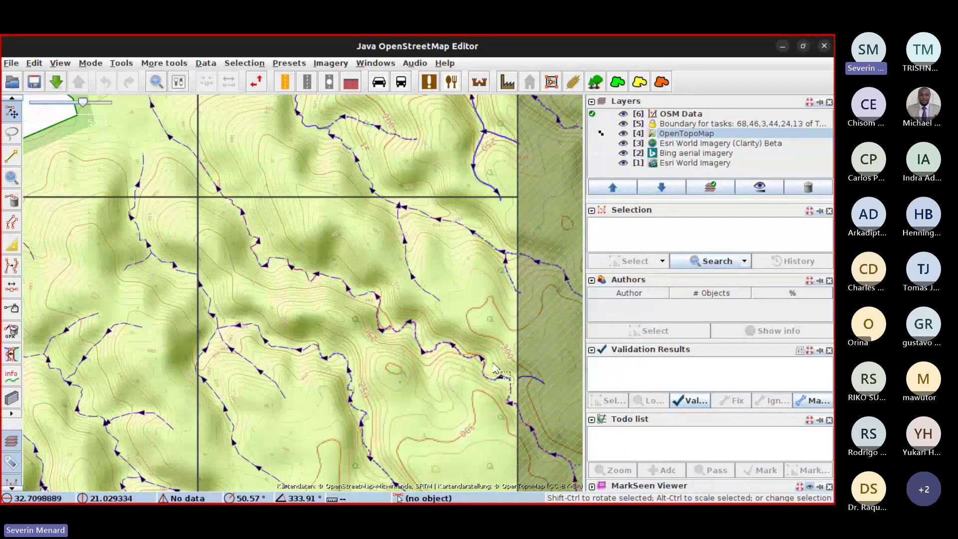
pyautogui.moveTo(345, 356); pyautogui.dragTo(456, 362)
pyautogui.scroll(-2, 191, 250)
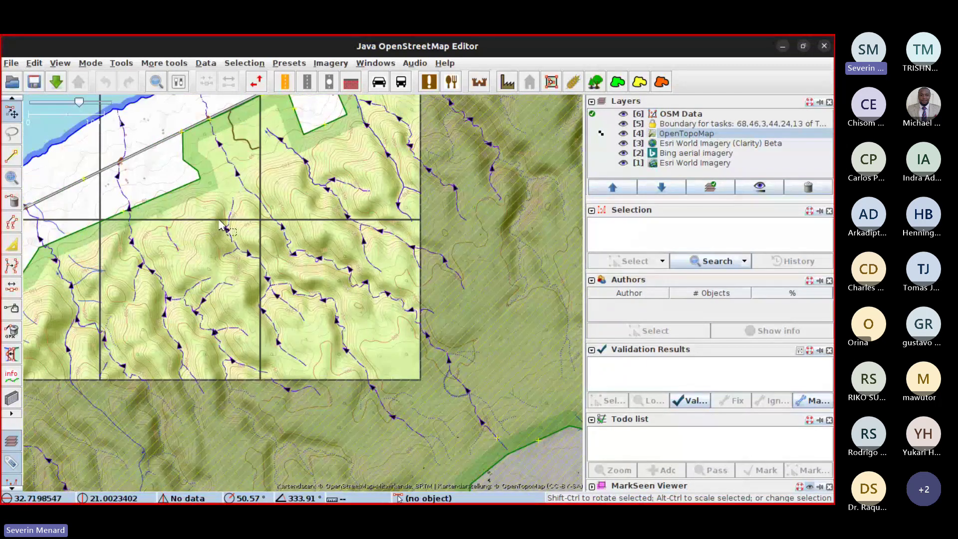
pyautogui.moveTo(222, 227); pyautogui.dragTo(328, 285)
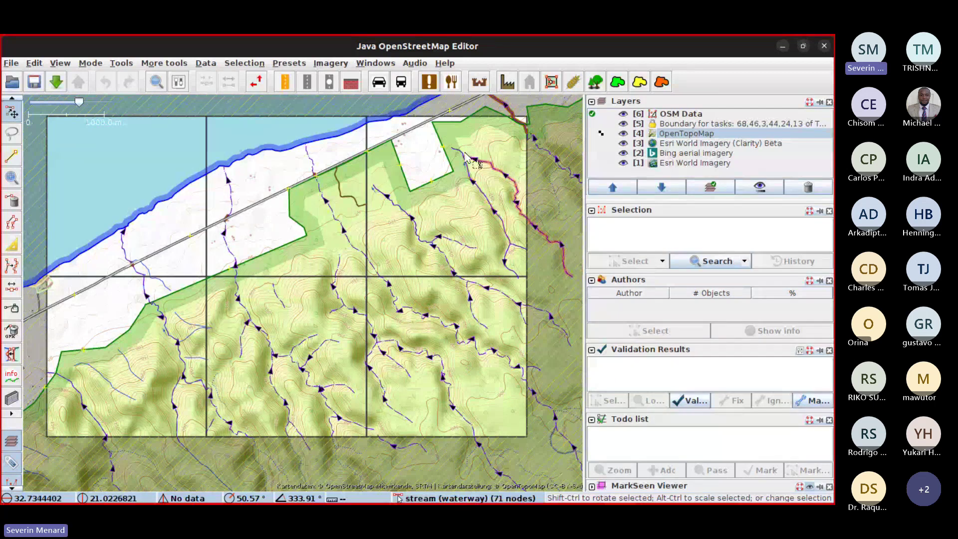
pyautogui.moveTo(482, 136); pyautogui.dragTo(470, 175)
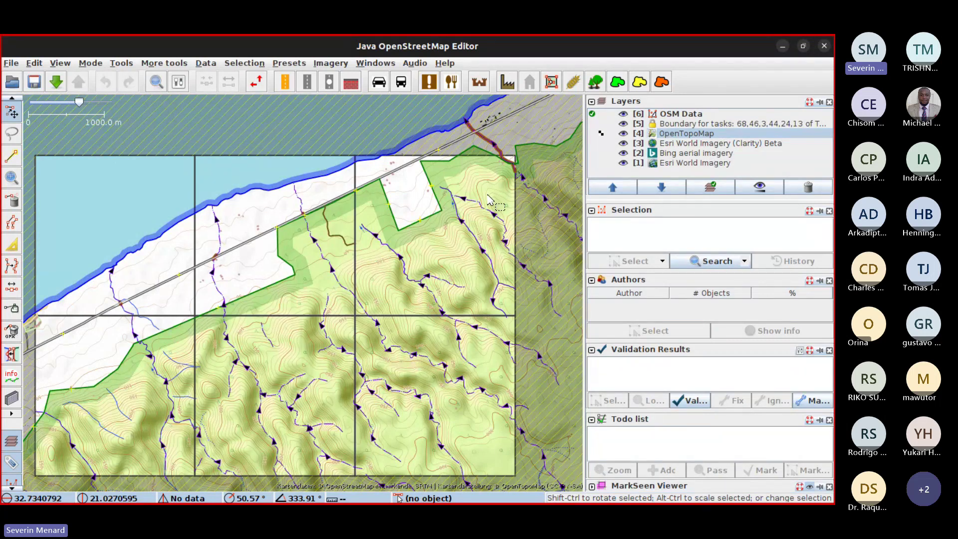
# Select the short isolated stream in the middle inland task and show the panel with its tags and memberships.
pyautogui.click(270, 333)
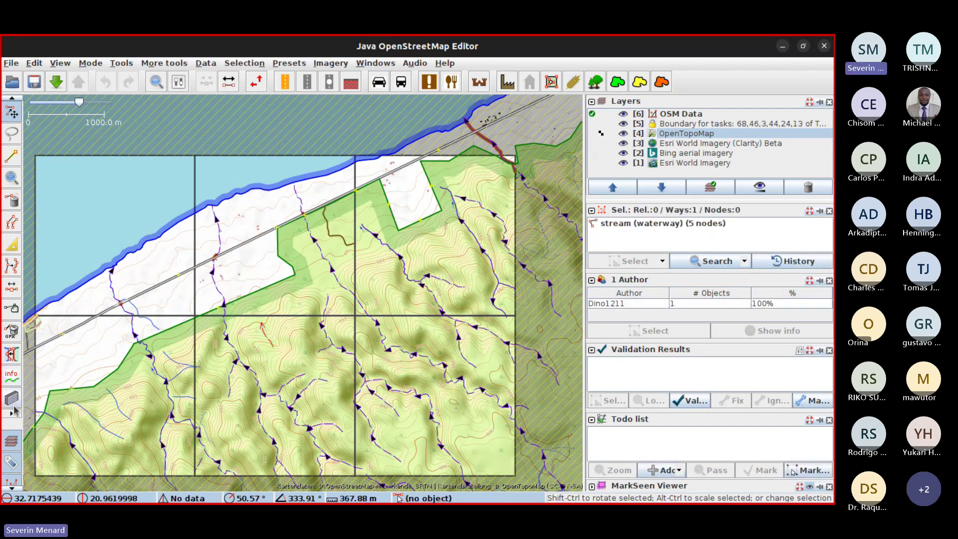
pyautogui.scroll(-3, 12, 439)
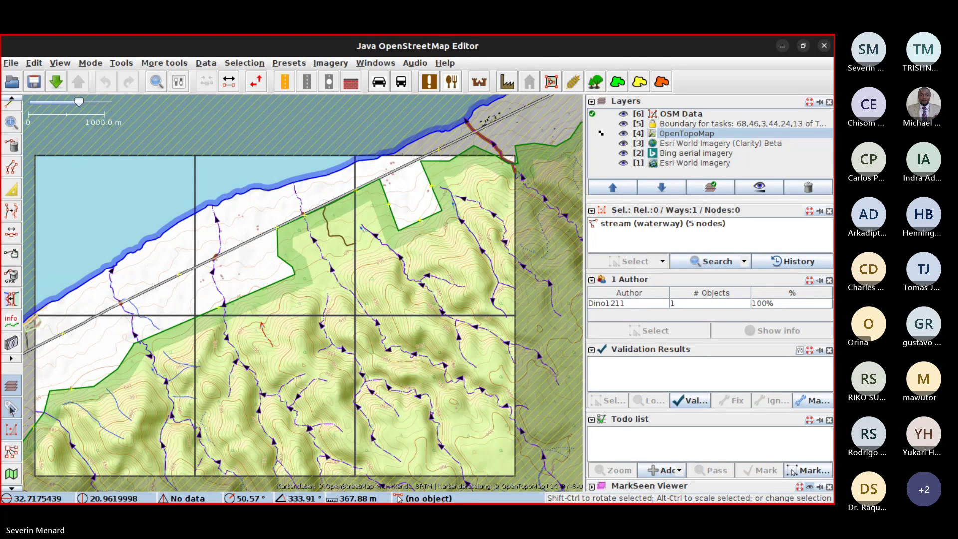
pyautogui.click(11, 409)
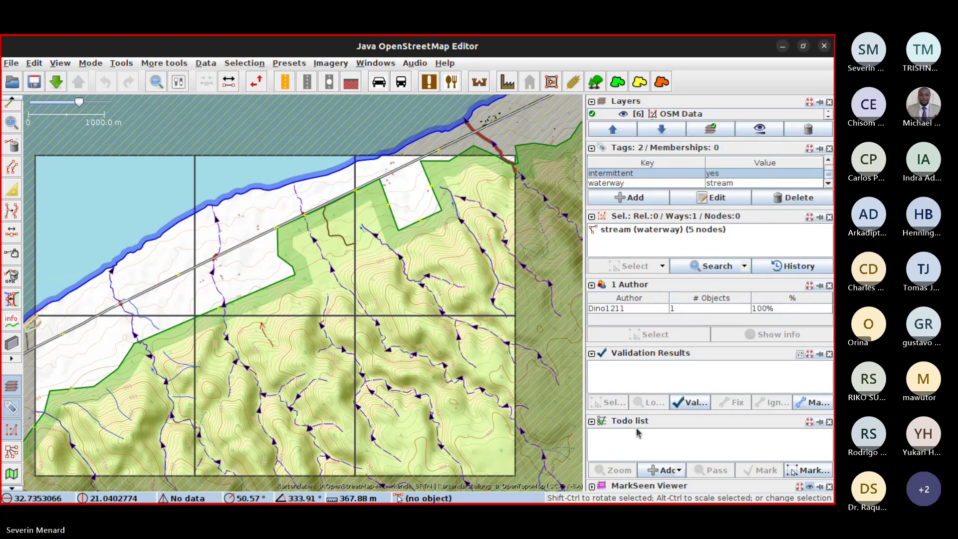
# Collapse the Todo list and Validation Results panels and enlarge the tags panel.
pyautogui.click(592, 421)
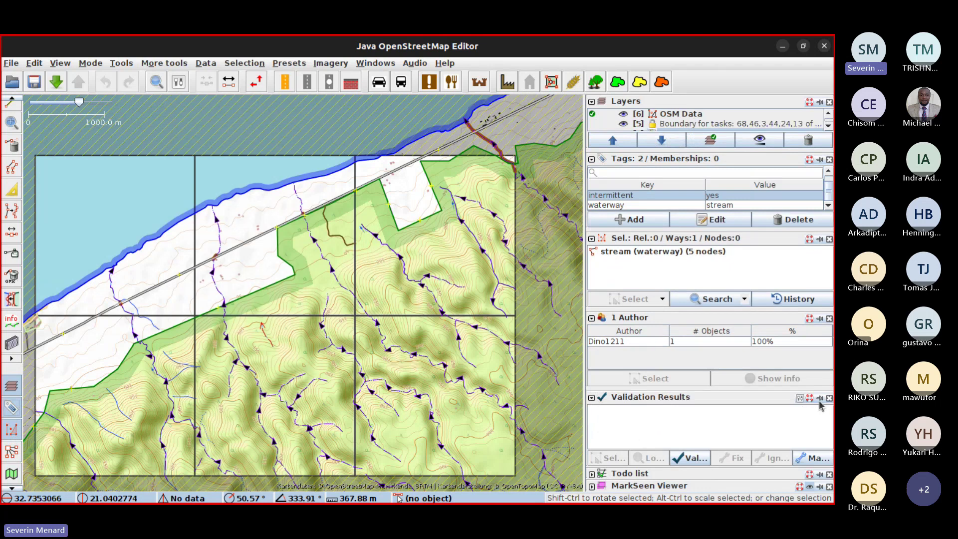
pyautogui.click(592, 398)
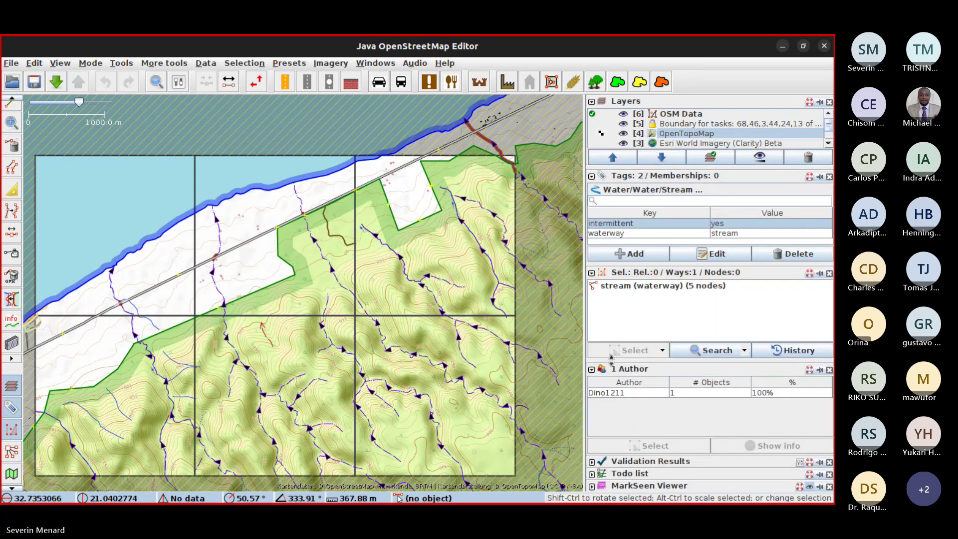
pyautogui.moveTo(612, 356); pyautogui.dragTo(613, 398)
pyautogui.moveTo(641, 261); pyautogui.dragTo(642, 286)
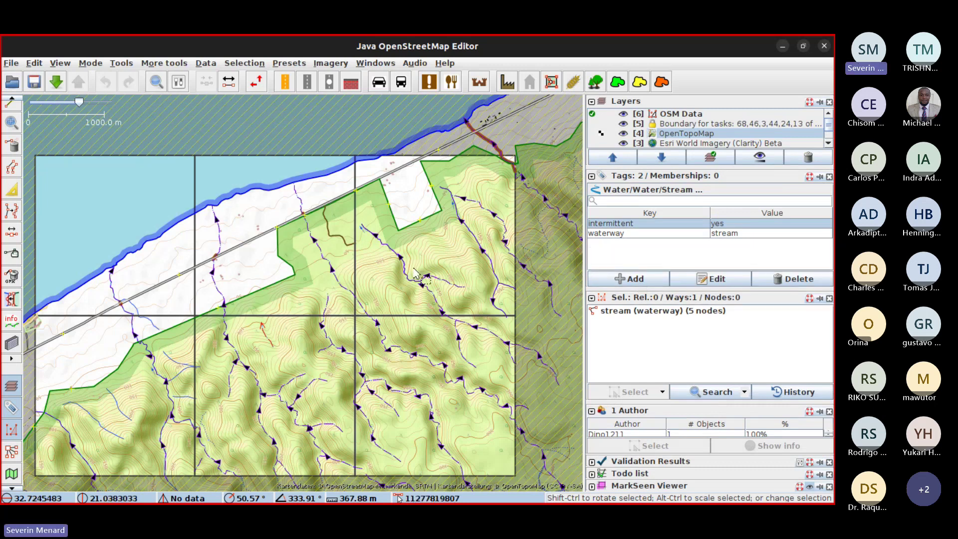
# Examine the selected isolated stream against the contours and its surroundings towards the coast, and return to the Preliminary steps chapter in the browser.
pyautogui.scroll(2, 267, 329)
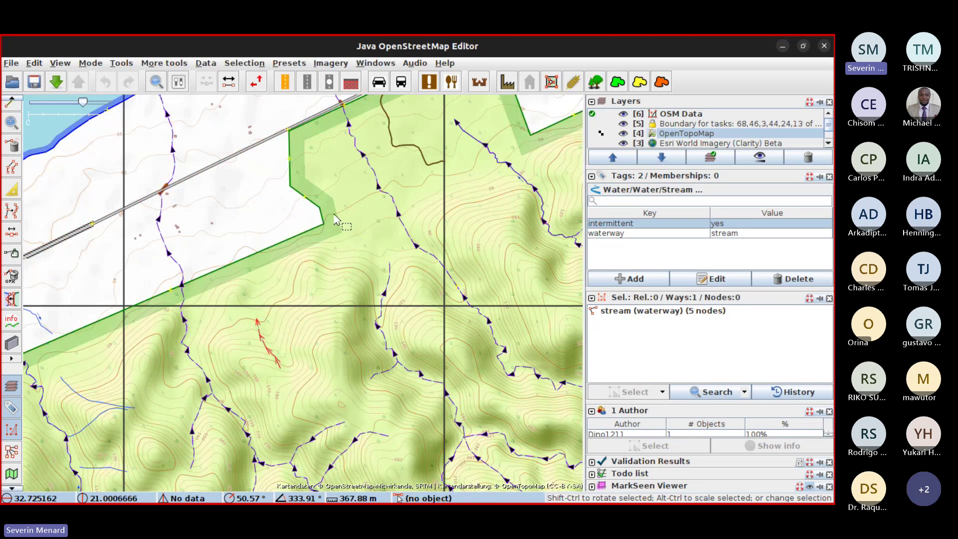
pyautogui.moveTo(323, 201); pyautogui.dragTo(348, 228)
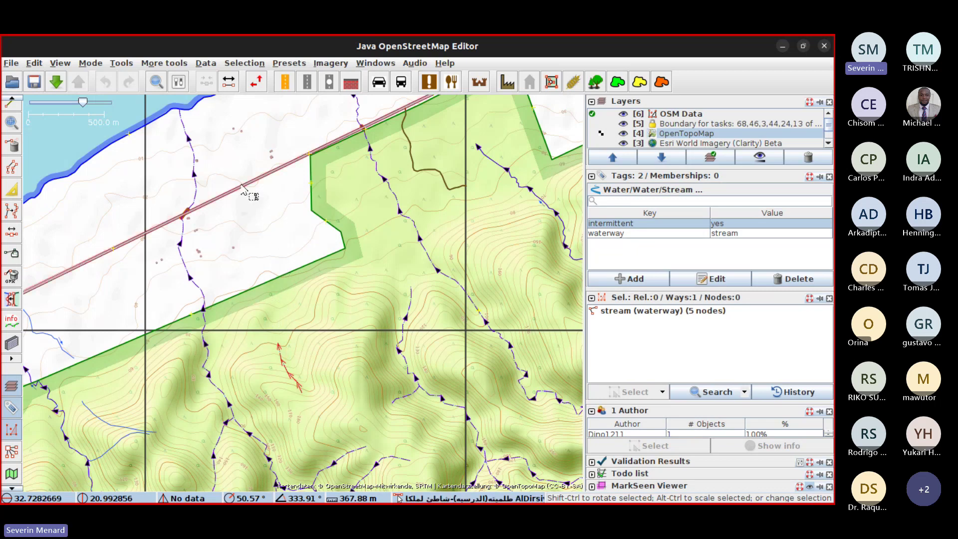
pyautogui.moveTo(309, 418); pyautogui.dragTo(316, 344)
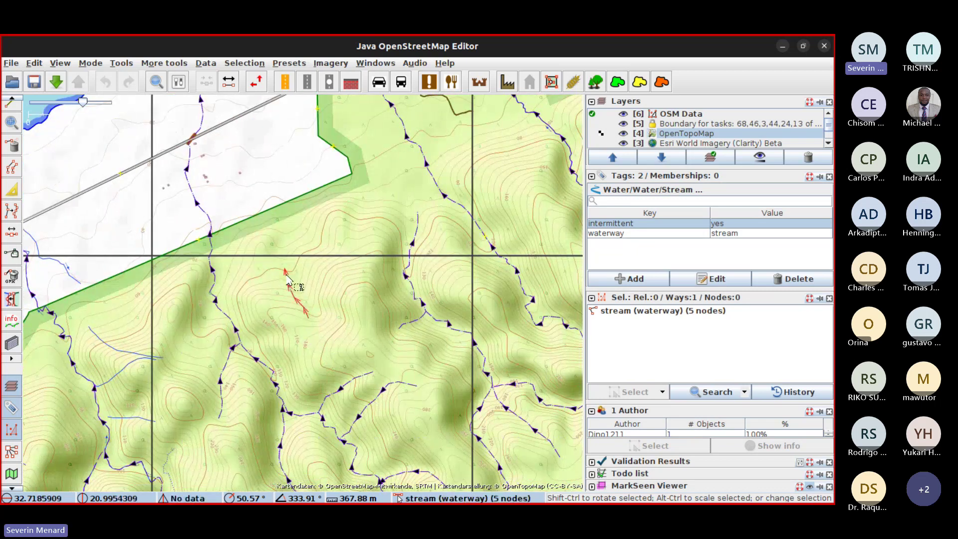
pyautogui.moveTo(294, 195); pyautogui.dragTo(292, 269)
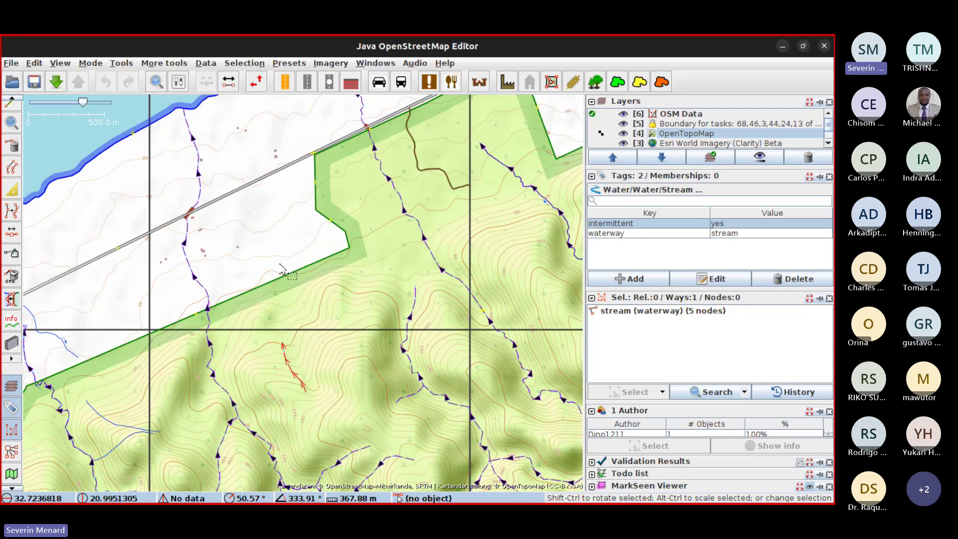
pyautogui.scroll(-2, 286, 274)
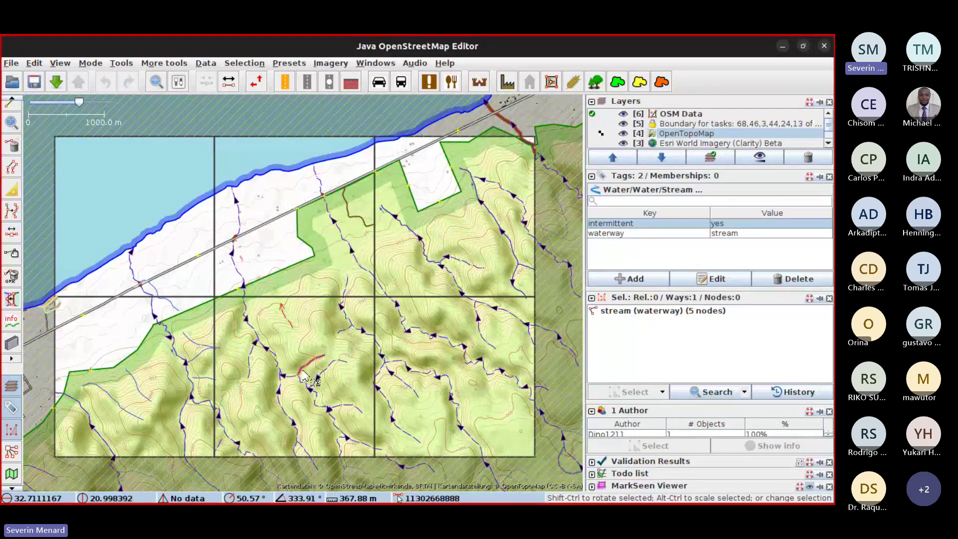
pyautogui.scroll(2, 265, 273)
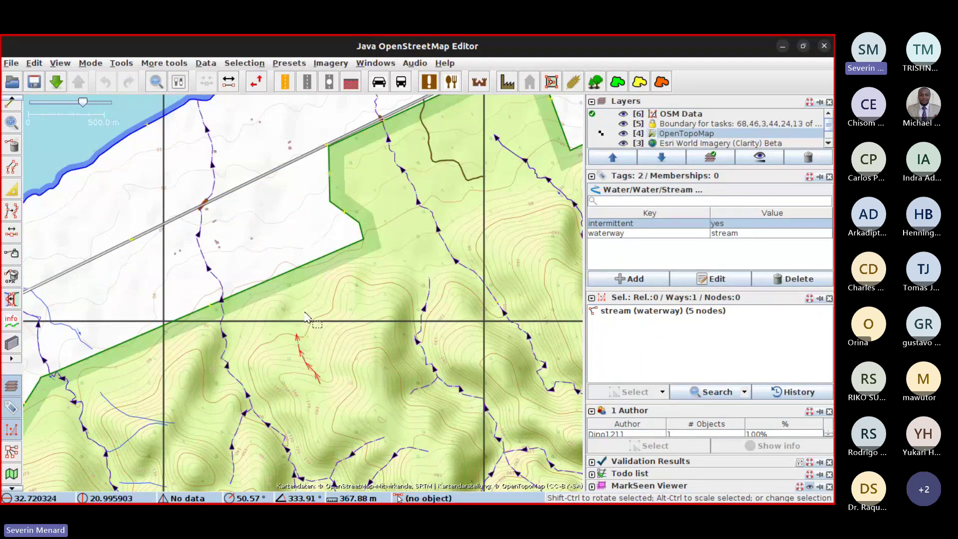
pyautogui.moveTo(276, 189); pyautogui.dragTo(275, 232)
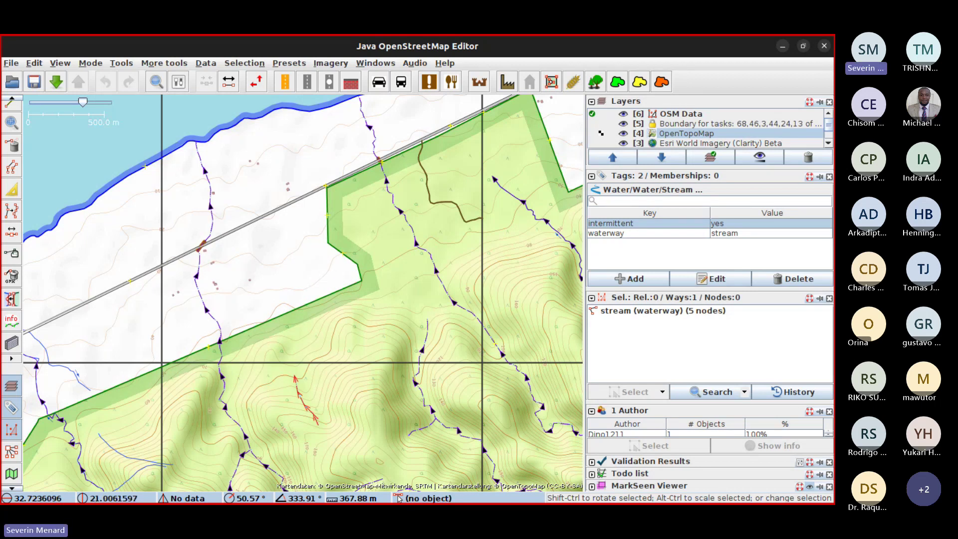
pyautogui.hotkey('alt', 'Tab')
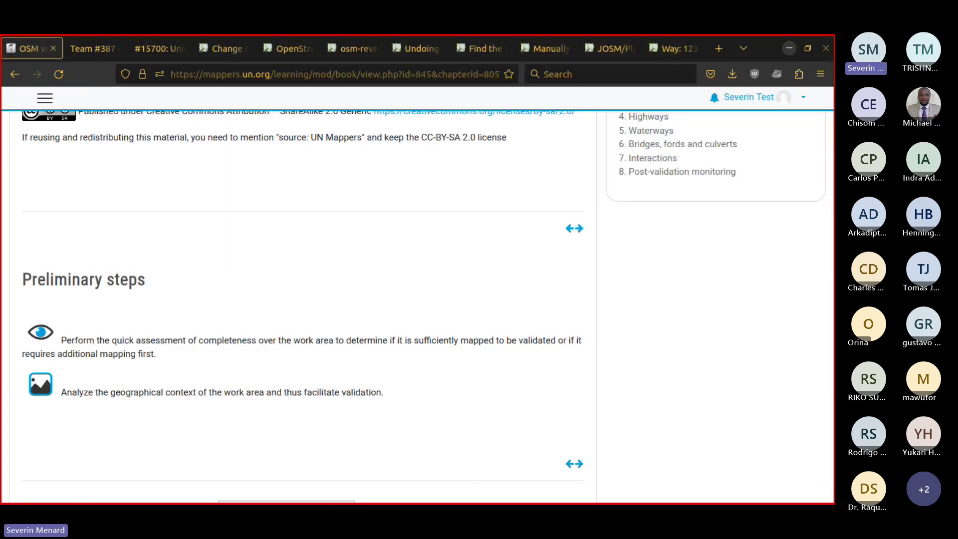
# Leave the Preliminary steps chapter and bring up the Wikipedia article on Karst in a maximized window.
pyautogui.click(788, 49)
pyautogui.hotkey('alt', 'Tab')
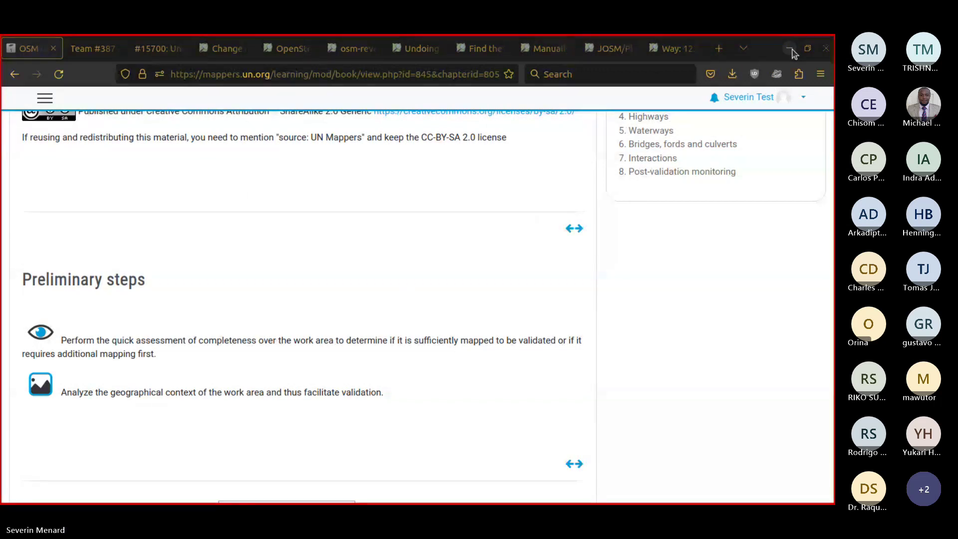
pyautogui.click(791, 50)
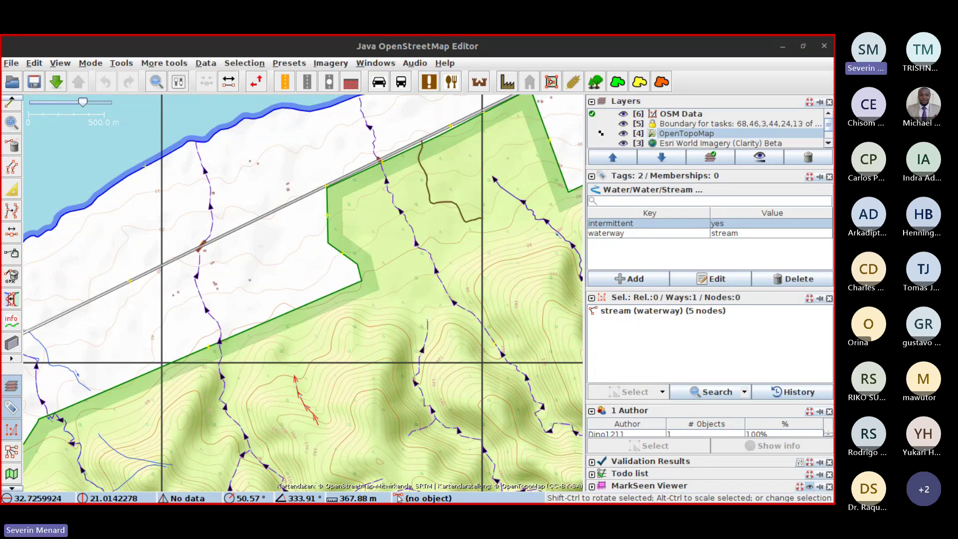
pyautogui.hotkey('alt', 'Tab')
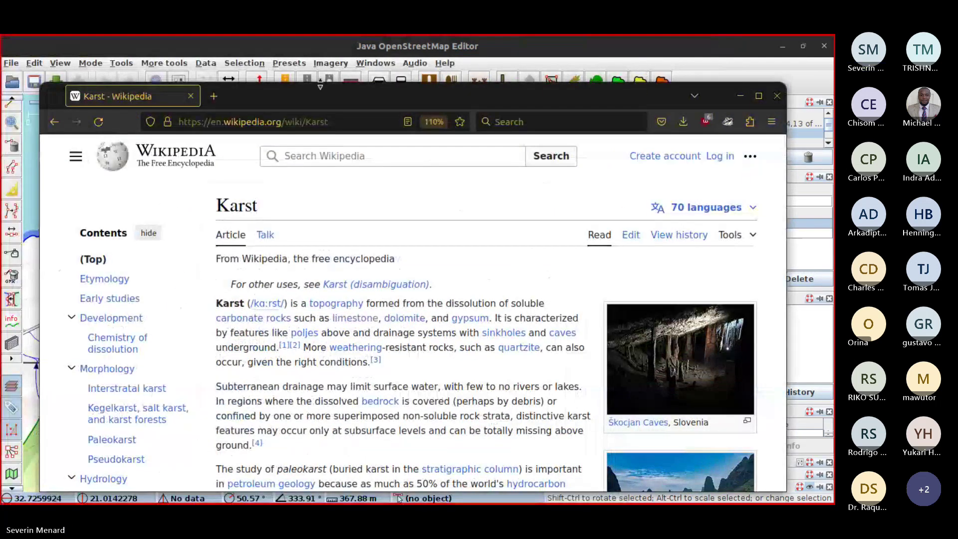
pyautogui.doubleClick(305, 101)
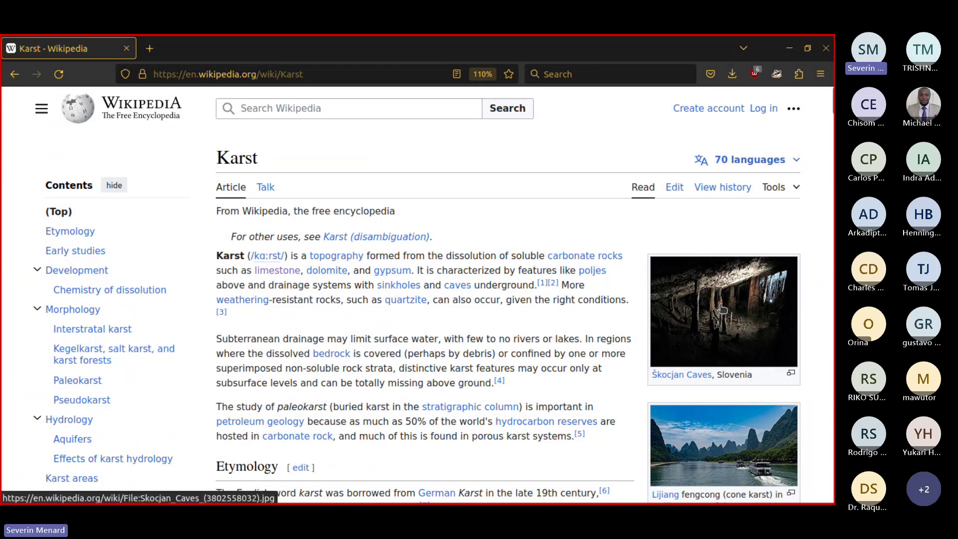
# Read the introduction and pictures of the Karst article, and return to the JOSM map.
pyautogui.scroll(-5, 736, 315)
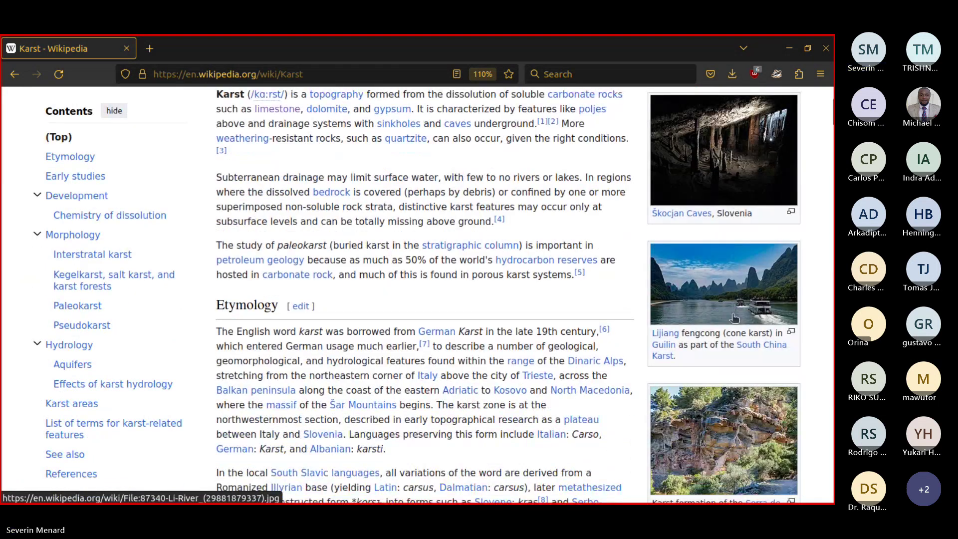
pyautogui.scroll(-2, 736, 317)
pyautogui.scroll(7, 732, 293)
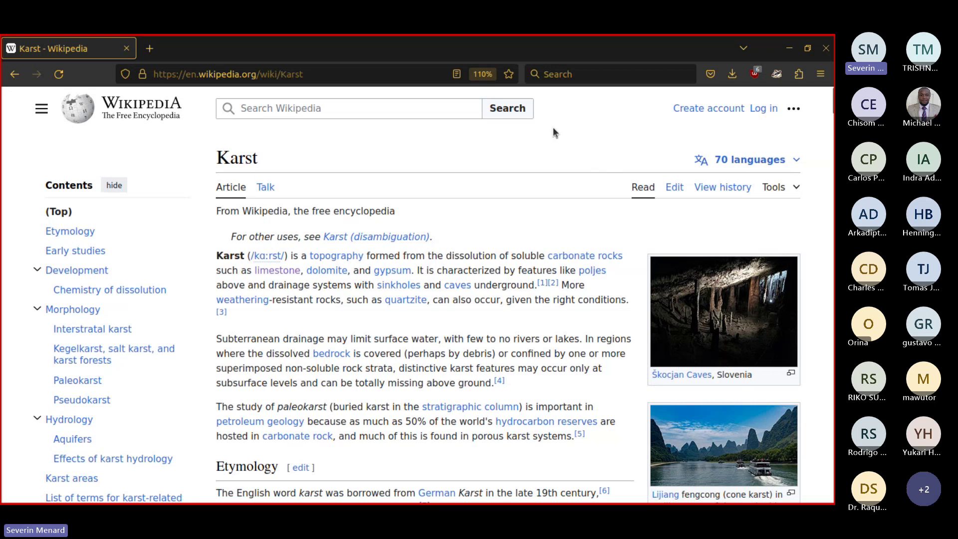
pyautogui.moveTo(492, 54); pyautogui.dragTo(833, 200)
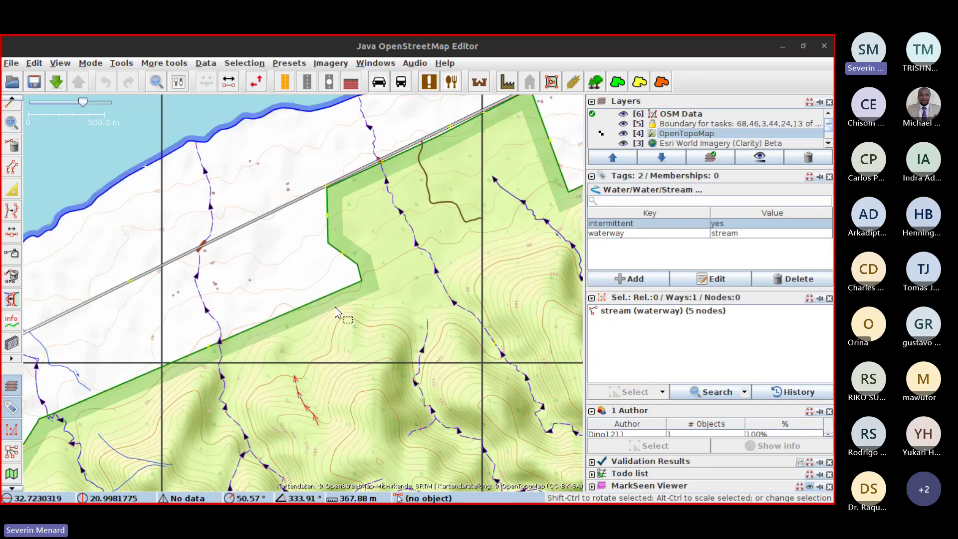
# Run the validation on the selected isolated stream with its Validation Results expanded.
pyautogui.moveTo(337, 336); pyautogui.dragTo(318, 176)
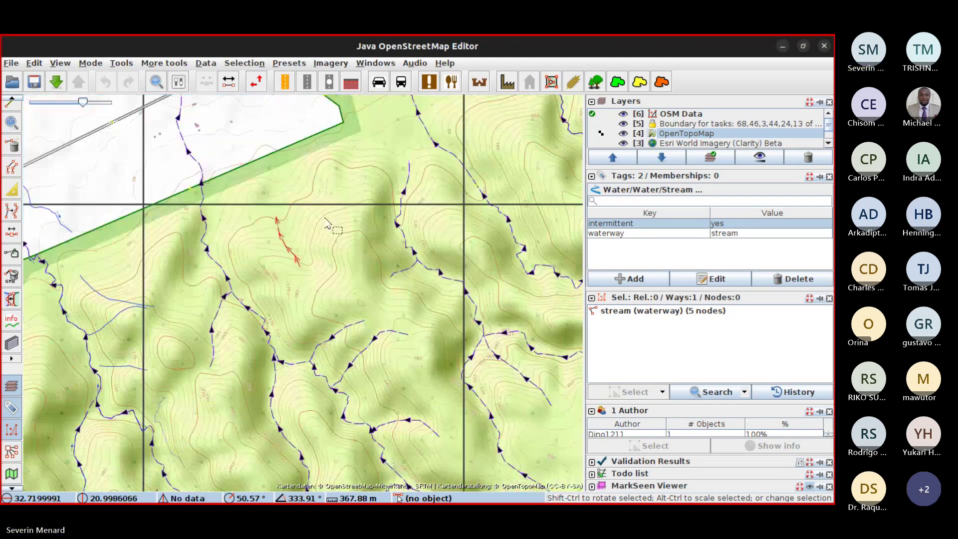
pyautogui.moveTo(310, 218); pyautogui.dragTo(314, 239)
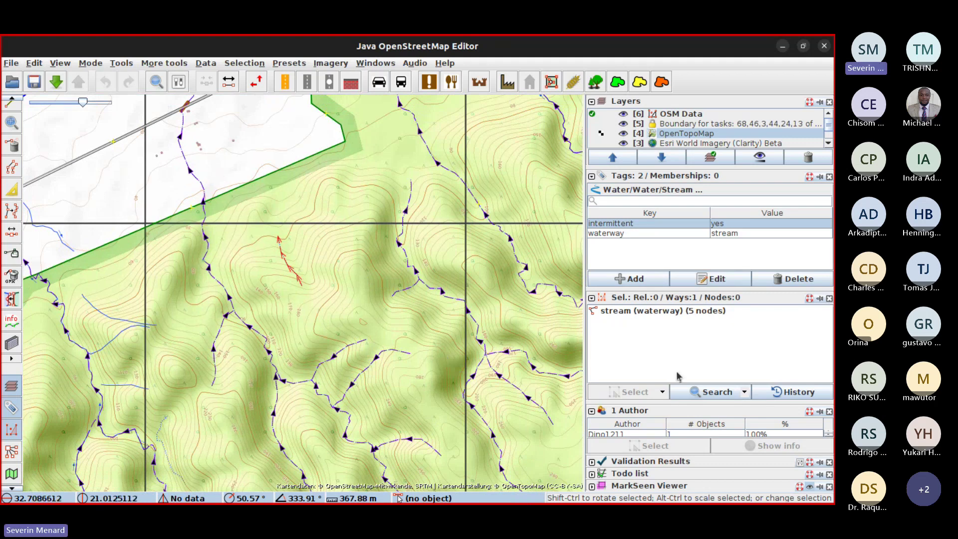
pyautogui.click(678, 346)
pyautogui.click(592, 462)
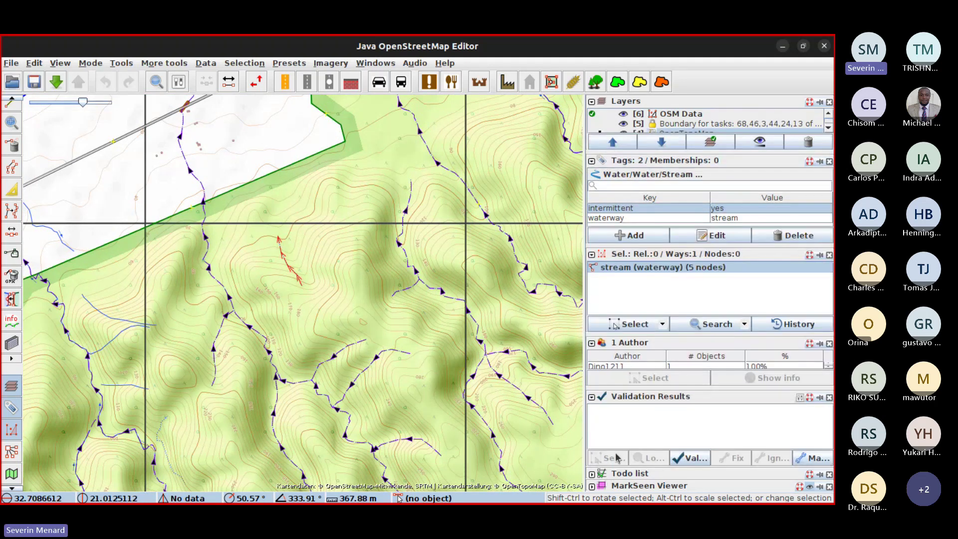
pyautogui.click(690, 458)
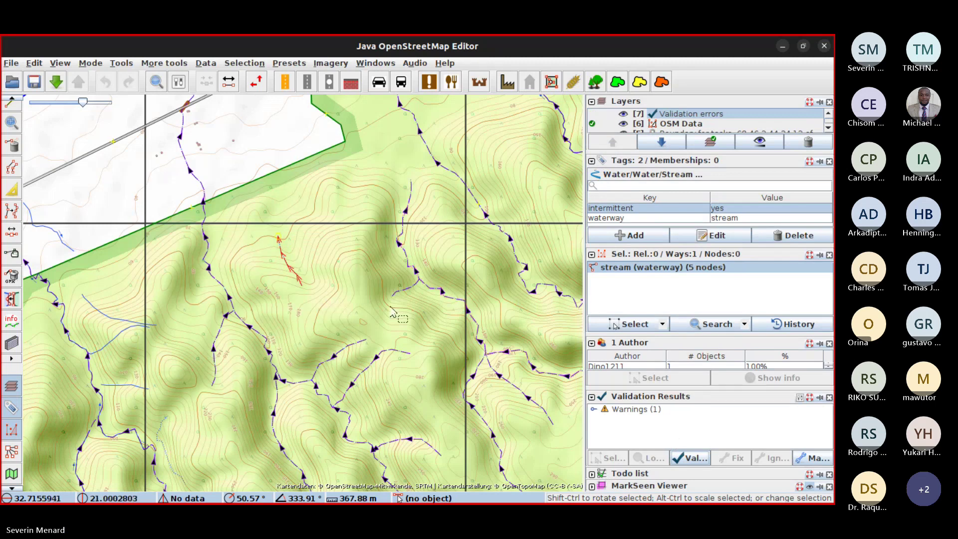
# Expand the validation warnings and widen the side panels to read the full waterway connection warning.
pyautogui.doubleClick(634, 409)
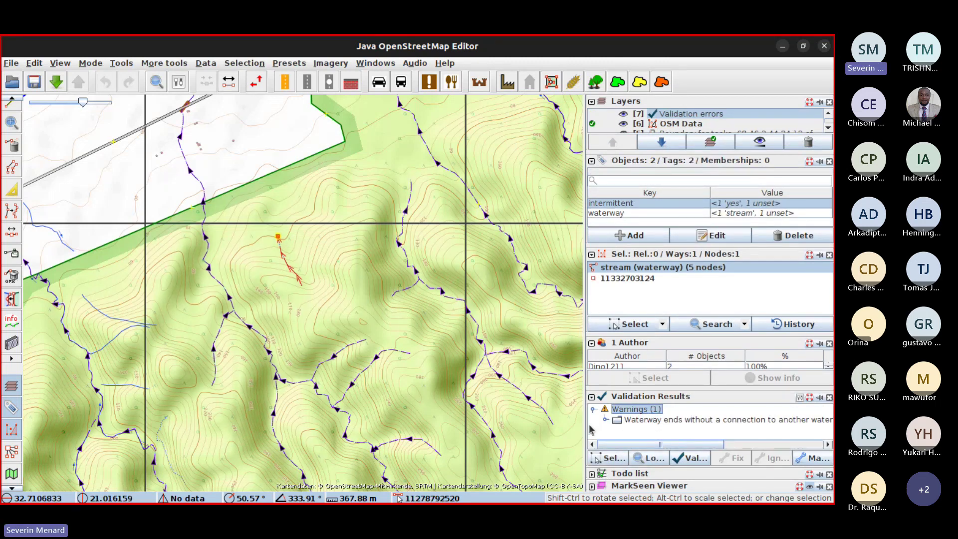
pyautogui.moveTo(583, 426); pyautogui.dragTo(523, 425)
pyautogui.moveTo(722, 444); pyautogui.dragTo(816, 449)
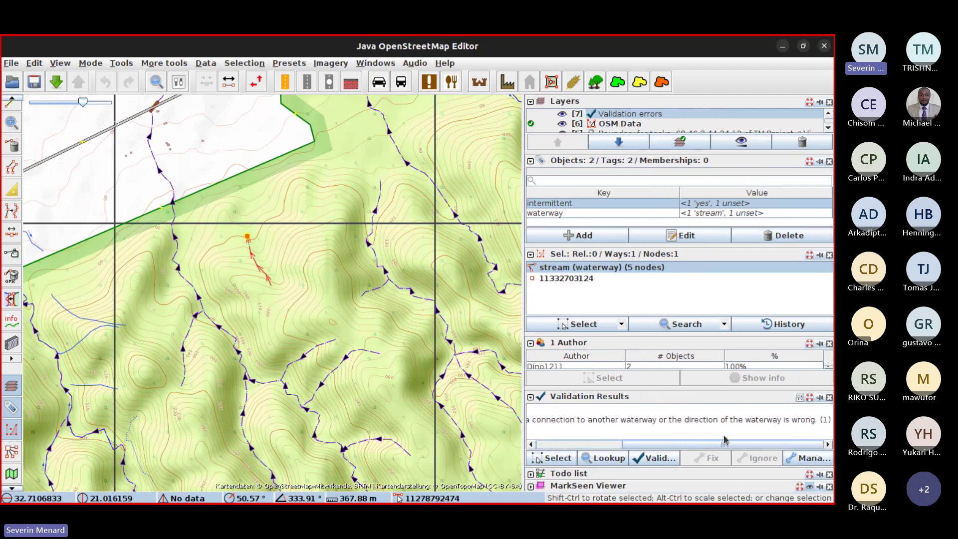
# Clear the selection and examine the waterways against the contours in the eastern tasks, from the coast to the inland hills.
pyautogui.click(261, 283)
pyautogui.moveTo(267, 179); pyautogui.dragTo(297, 244)
pyautogui.scroll(-2, 238, 249)
pyautogui.click(491, 239)
pyautogui.click(381, 302)
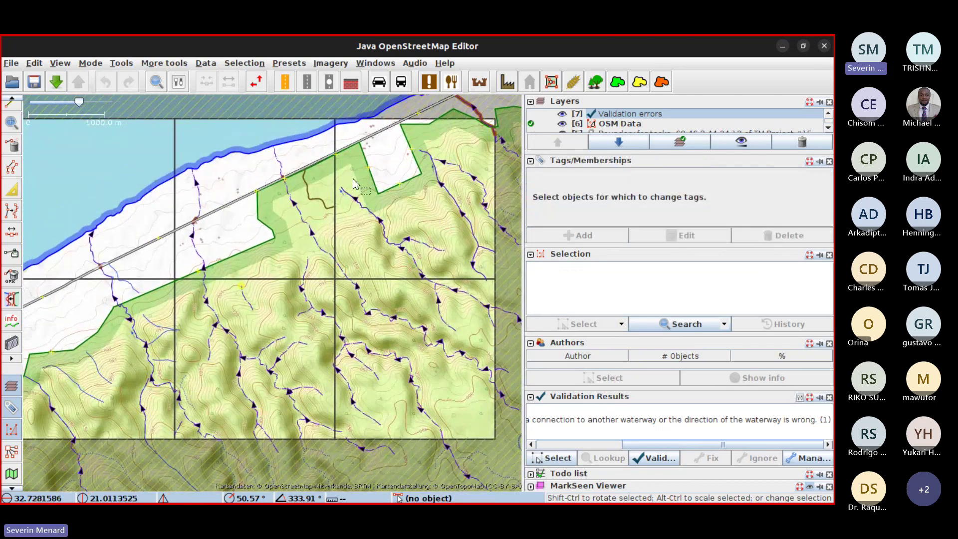
pyautogui.scroll(6, 354, 180)
pyautogui.scroll(-4, 295, 260)
pyautogui.moveTo(415, 238); pyautogui.dragTo(295, 225)
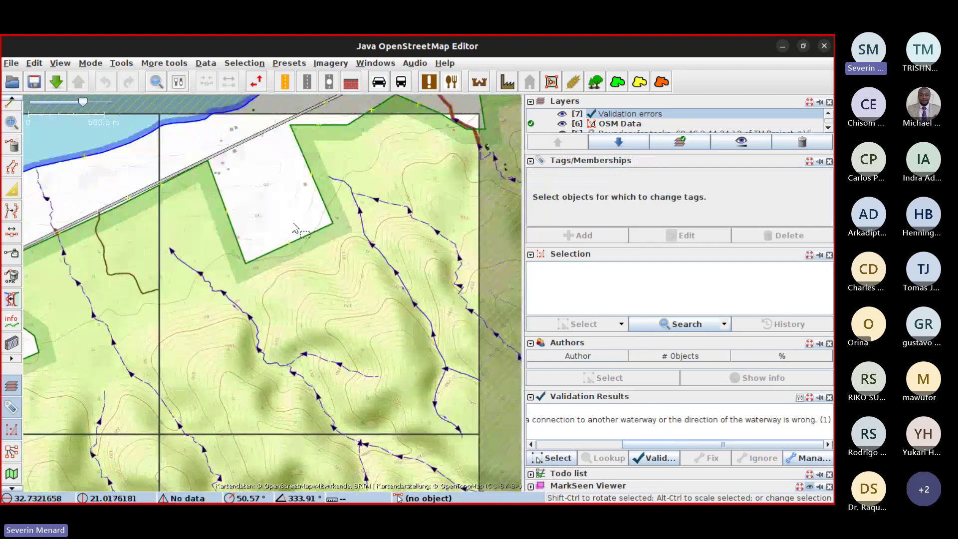
pyautogui.moveTo(319, 262); pyautogui.dragTo(318, 122)
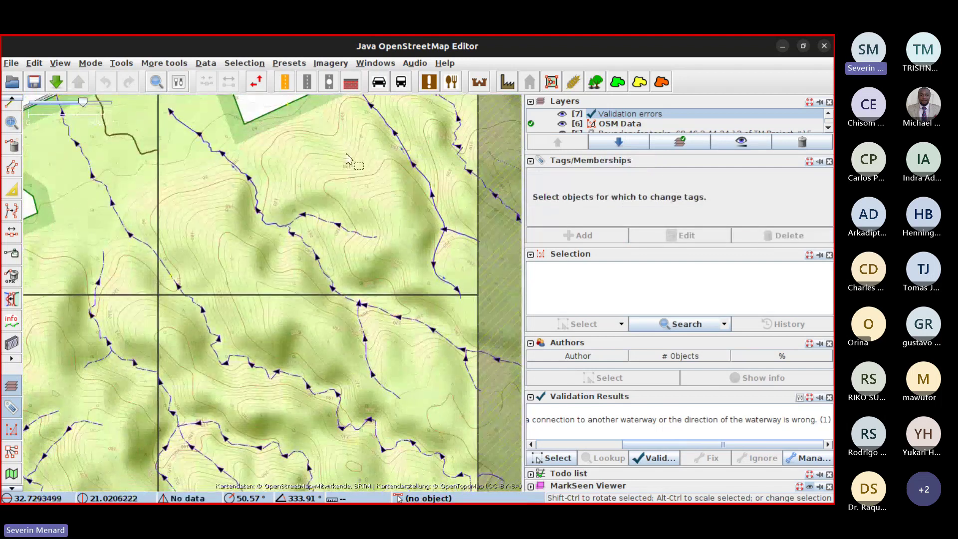
pyautogui.moveTo(267, 279); pyautogui.dragTo(344, 261)
pyautogui.moveTo(351, 219); pyautogui.dragTo(375, 135)
# Select the three-node stream segment in the southwestern task, beside the two unconnected blue lines on the hillside.
pyautogui.scroll(-2, 400, 225)
pyautogui.moveTo(229, 228); pyautogui.dragTo(292, 271)
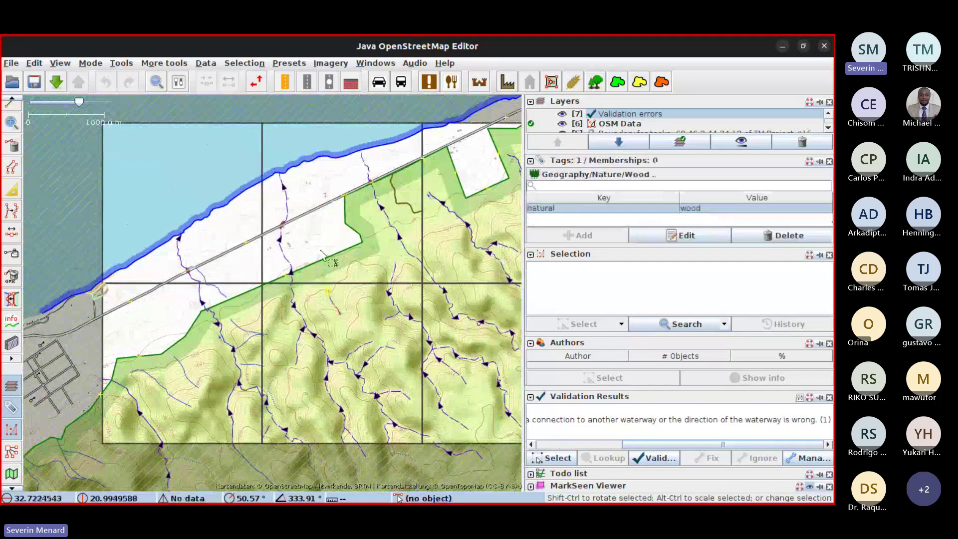
pyautogui.moveTo(329, 240); pyautogui.dragTo(363, 288)
pyautogui.moveTo(187, 388); pyautogui.dragTo(211, 283)
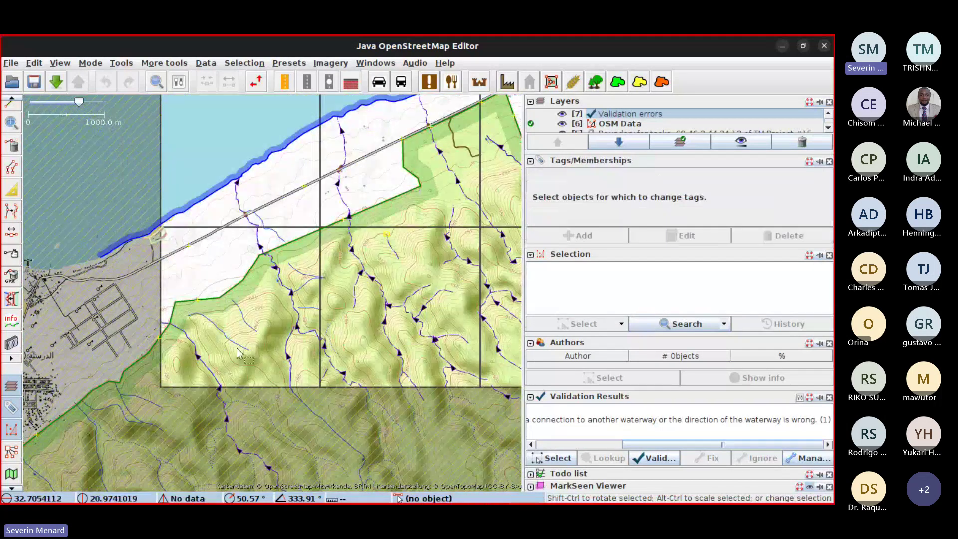
pyautogui.scroll(2, 245, 321)
pyautogui.scroll(3, 207, 344)
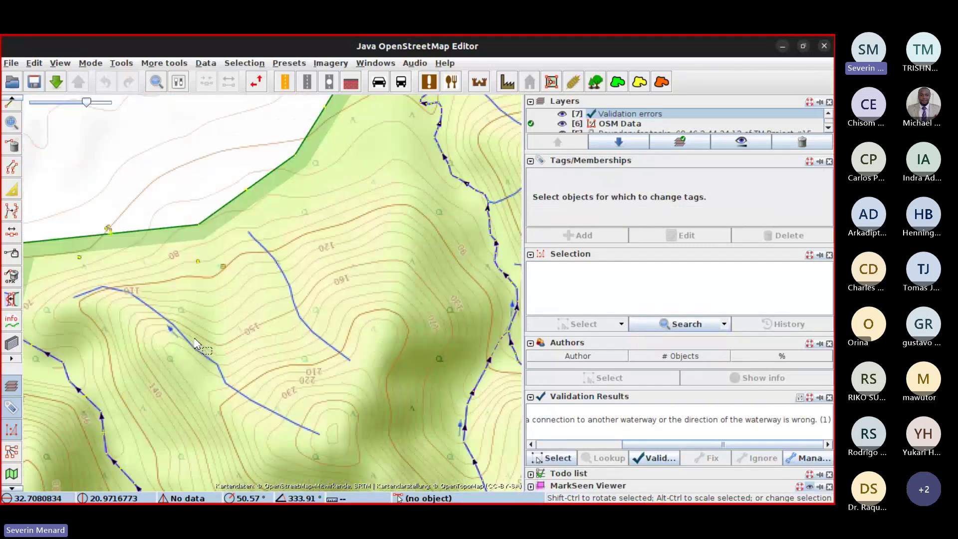
pyautogui.click(126, 307)
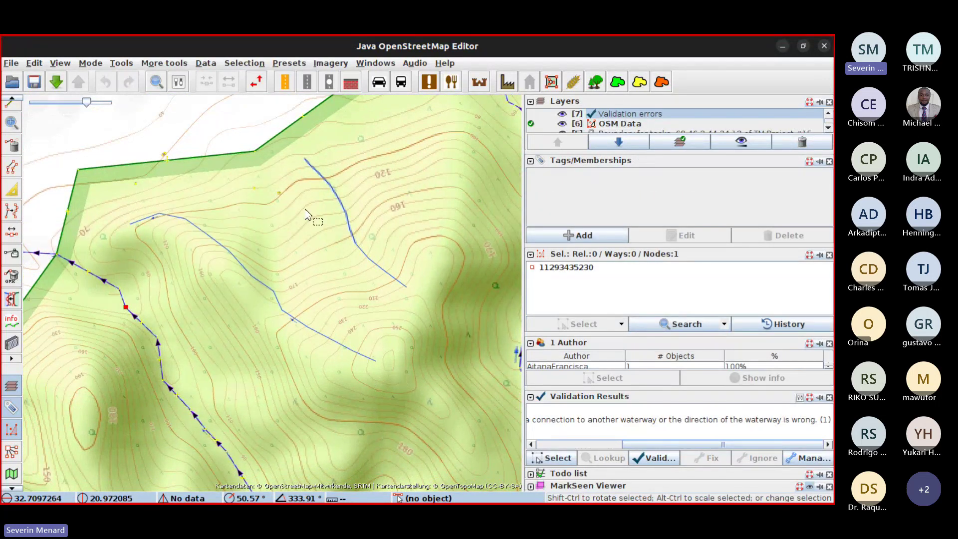
pyautogui.moveTo(346, 191); pyautogui.dragTo(435, 188)
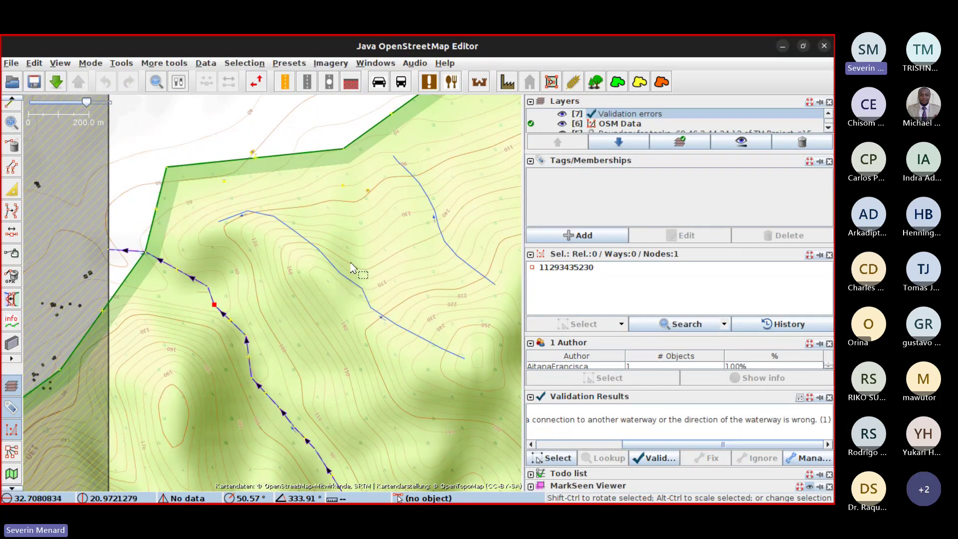
pyautogui.moveTo(315, 272); pyautogui.dragTo(279, 251)
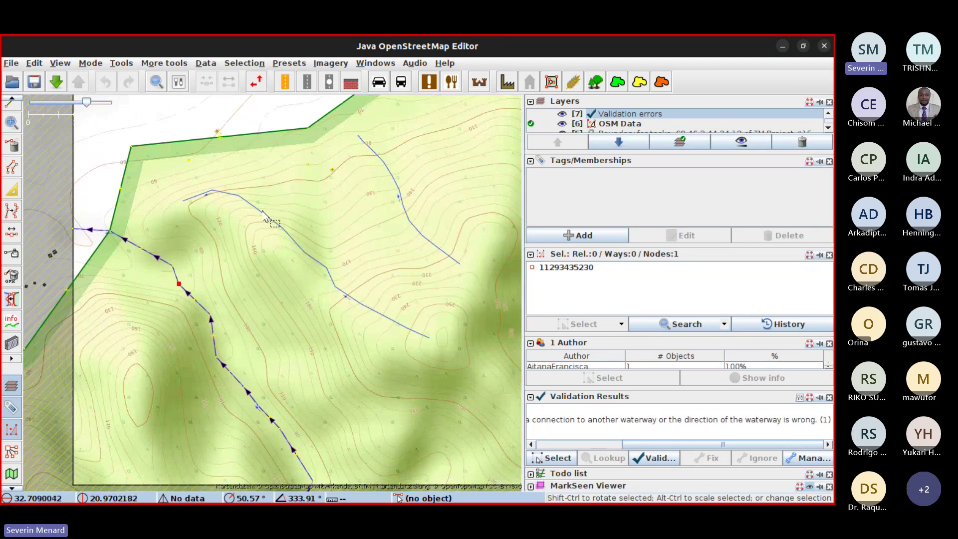
pyautogui.click(153, 254)
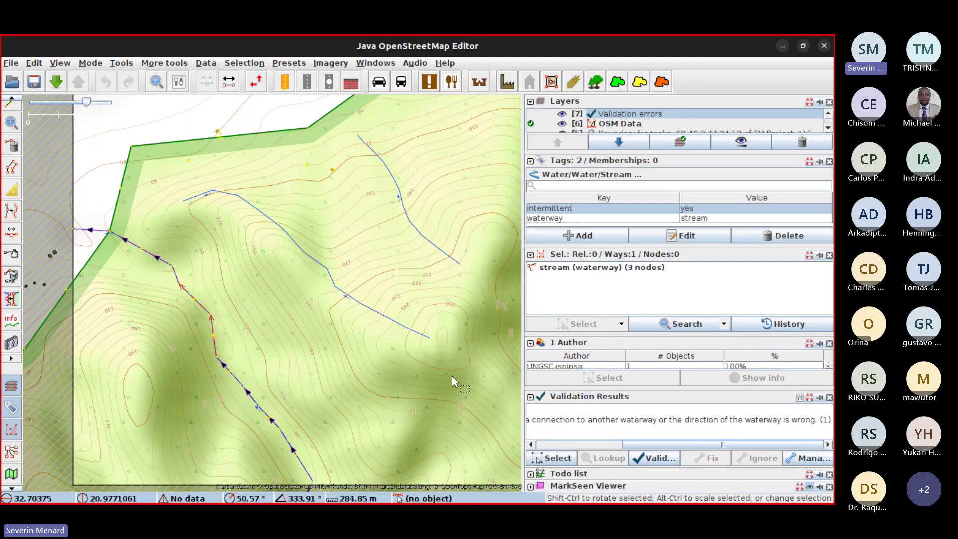
# Examine the contours around the selected stream segment and the two unconnected blue lines, down to the task's southern edge.
pyautogui.moveTo(460, 253); pyautogui.dragTo(390, 266)
pyautogui.moveTo(438, 314); pyautogui.dragTo(379, 251)
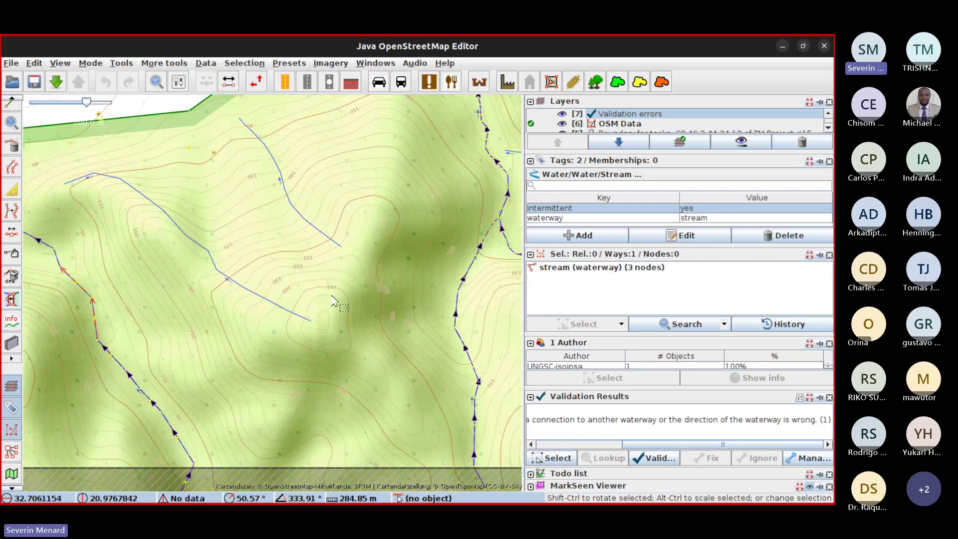
pyautogui.moveTo(326, 333); pyautogui.dragTo(455, 272)
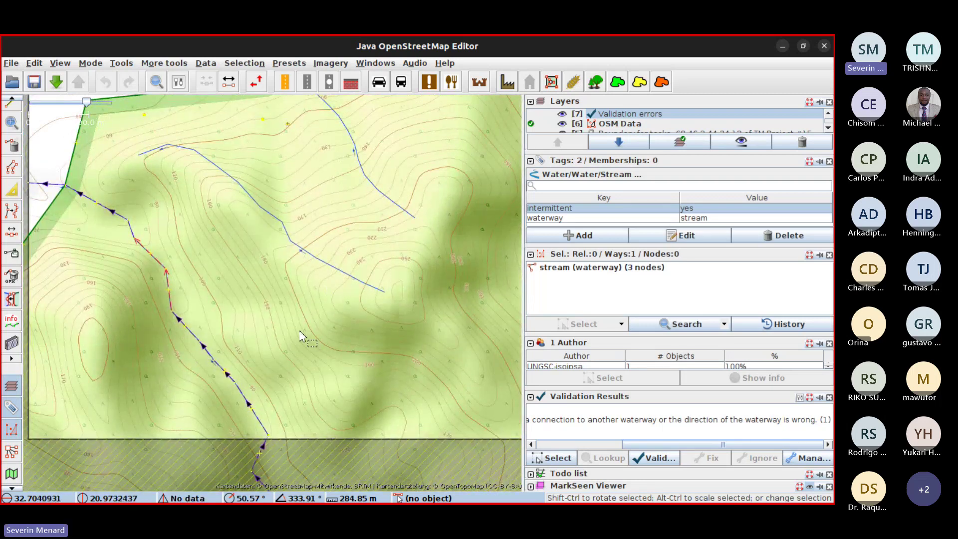
pyautogui.moveTo(236, 331); pyautogui.dragTo(238, 250)
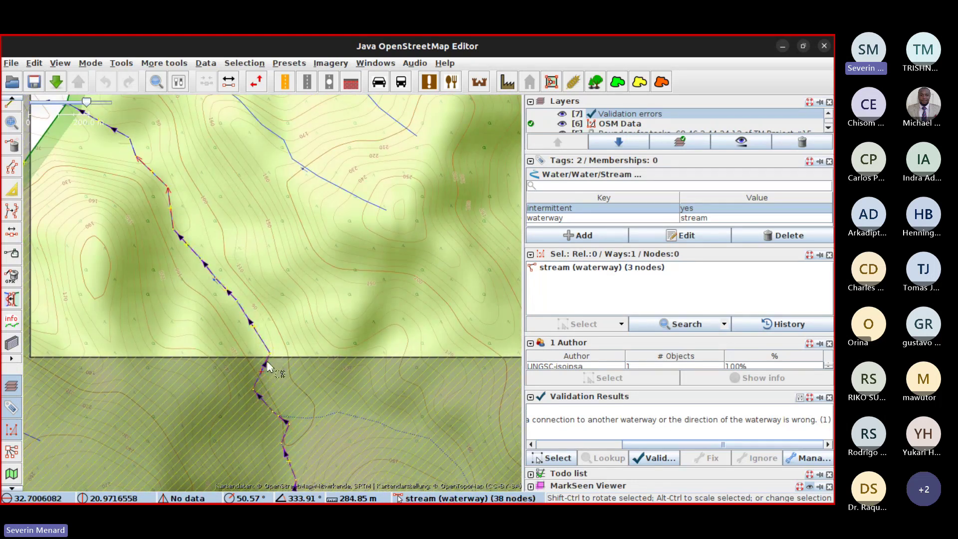
pyautogui.moveTo(150, 184); pyautogui.dragTo(317, 367)
pyautogui.moveTo(402, 383); pyautogui.dragTo(207, 208)
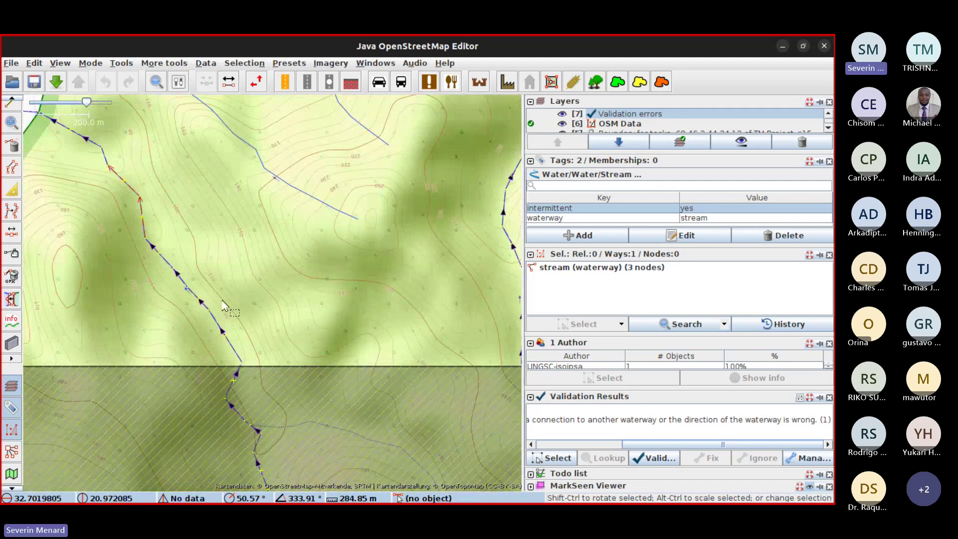
pyautogui.moveTo(134, 206); pyautogui.dragTo(124, 274)
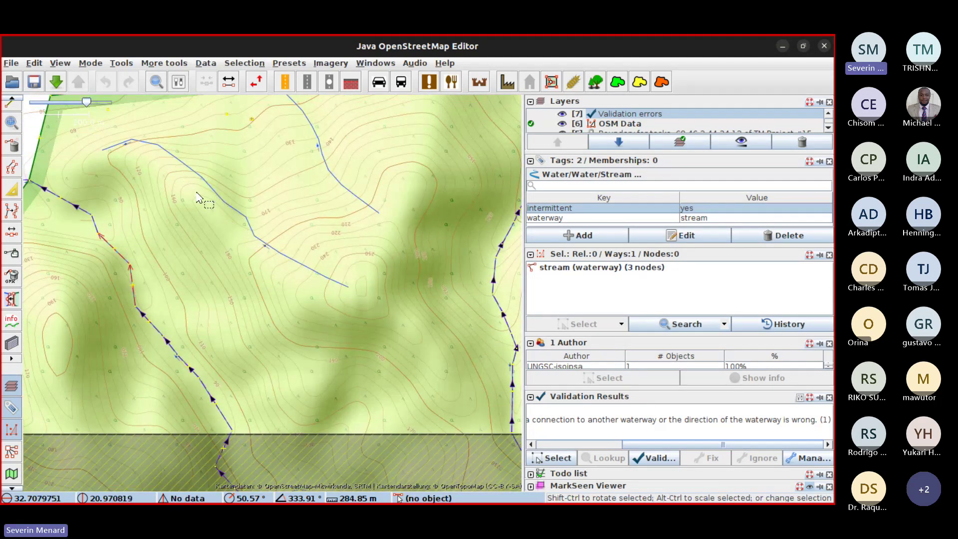
pyautogui.moveTo(277, 280); pyautogui.dragTo(349, 384)
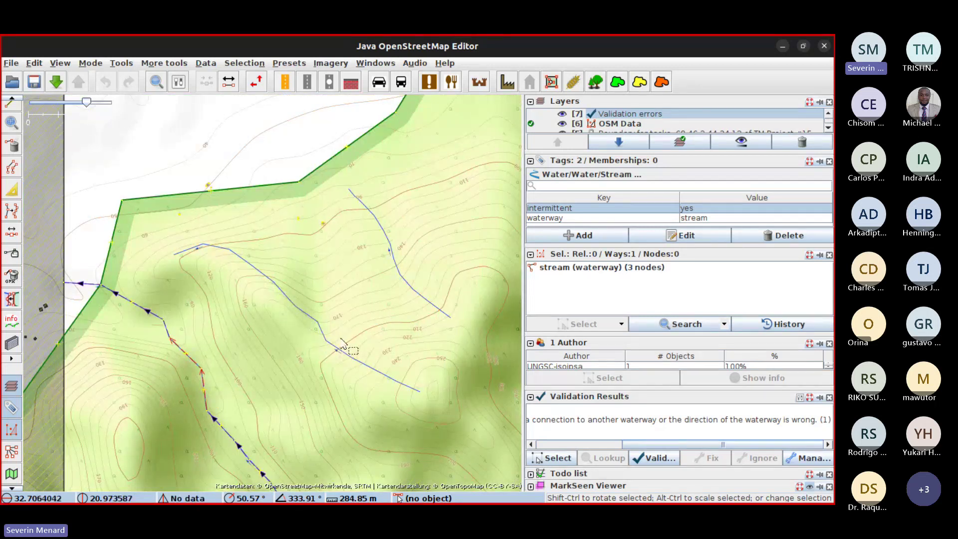